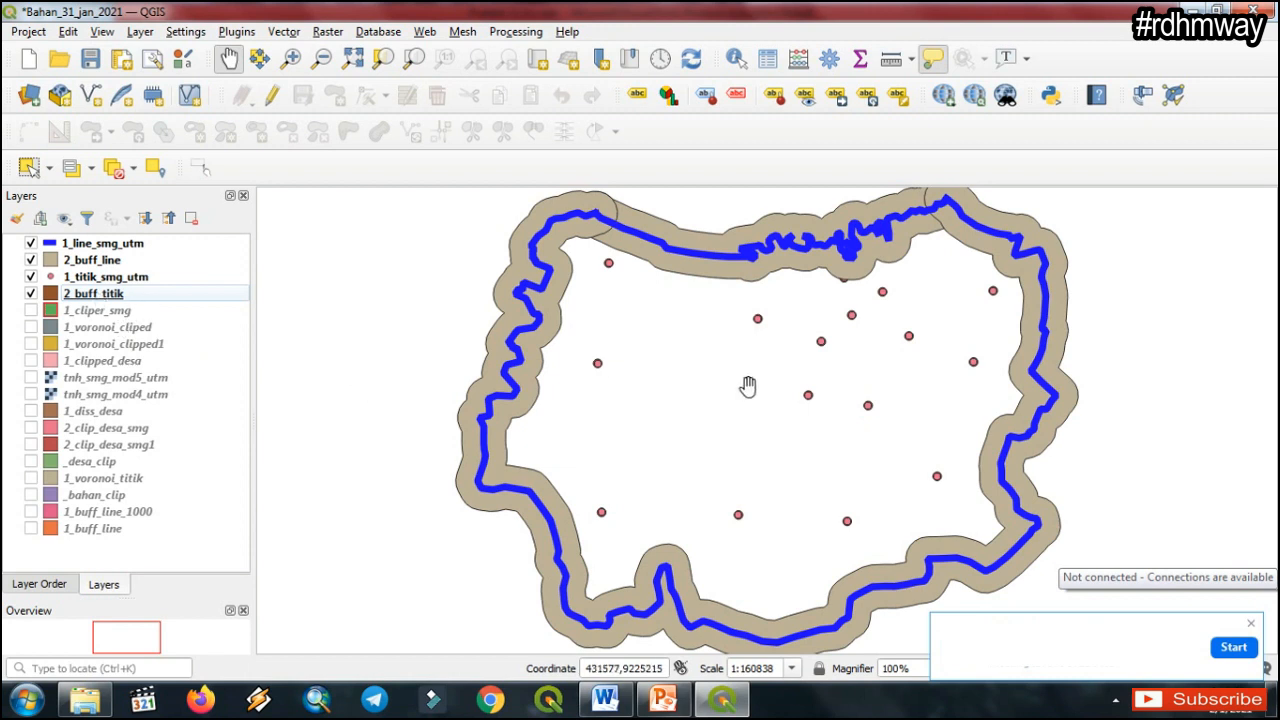
Dismiss the pop-up notification and hide the 2_buff_line and 2_buff_titik layers.
left_click(1252, 626)
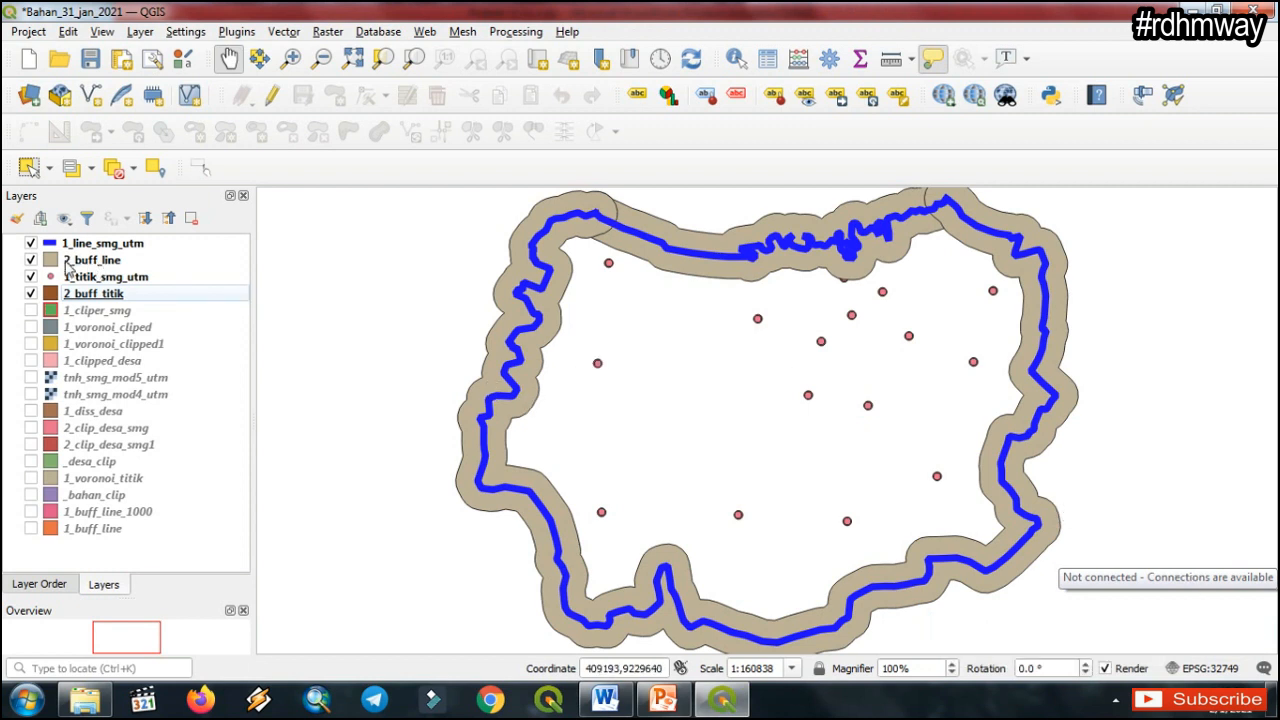
left_click(31, 260)
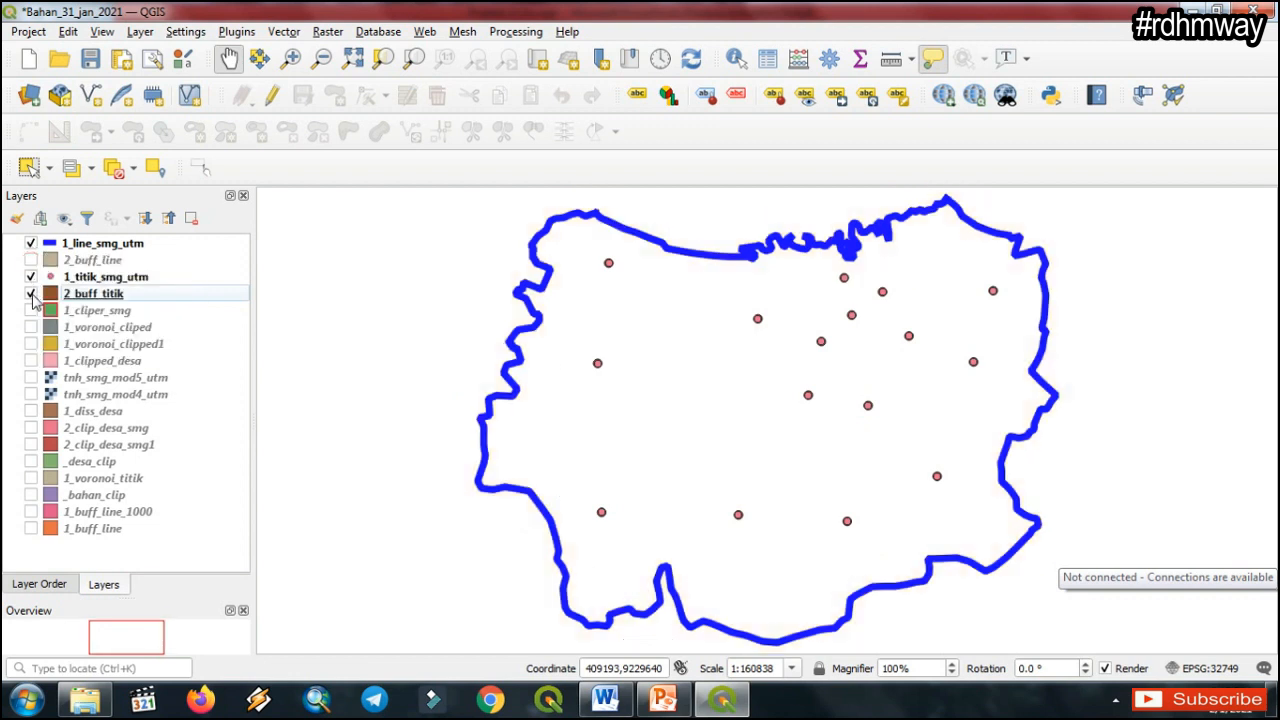
left_click(31, 293)
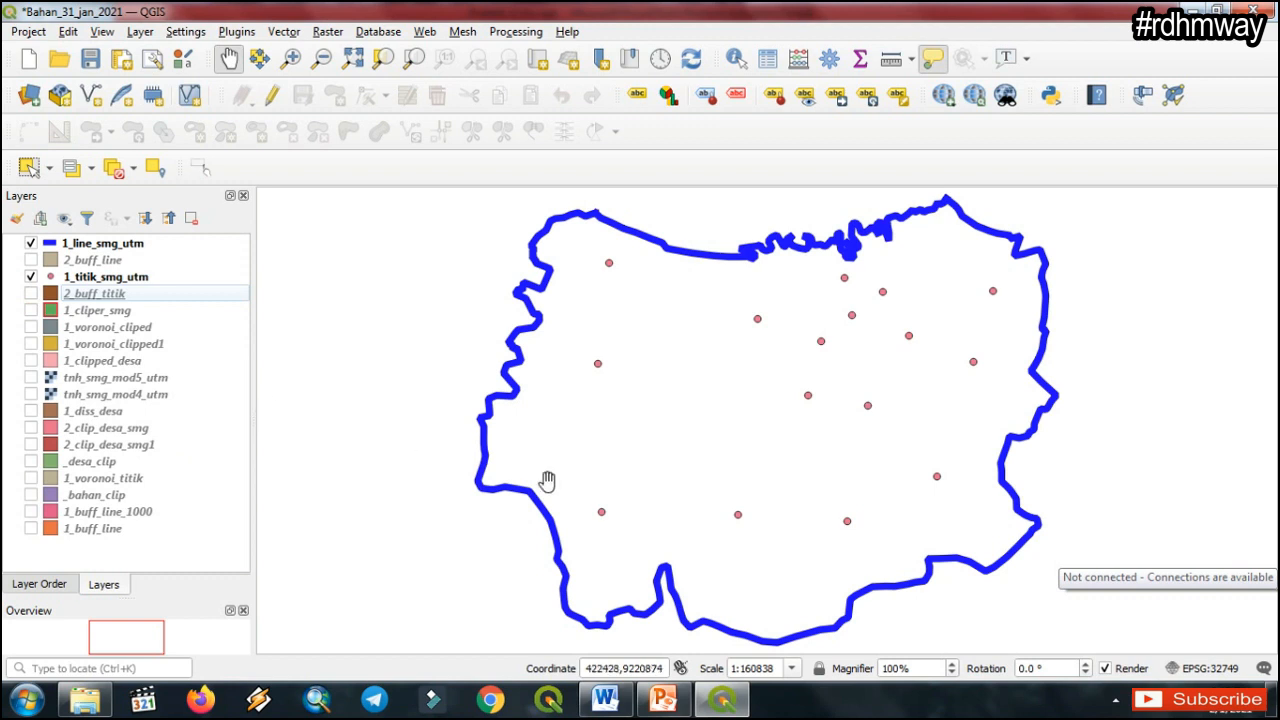
Open the Buffer geoprocessing tool with the 1_line_smg_utm line layer as its input layer.
left_click(122, 281)
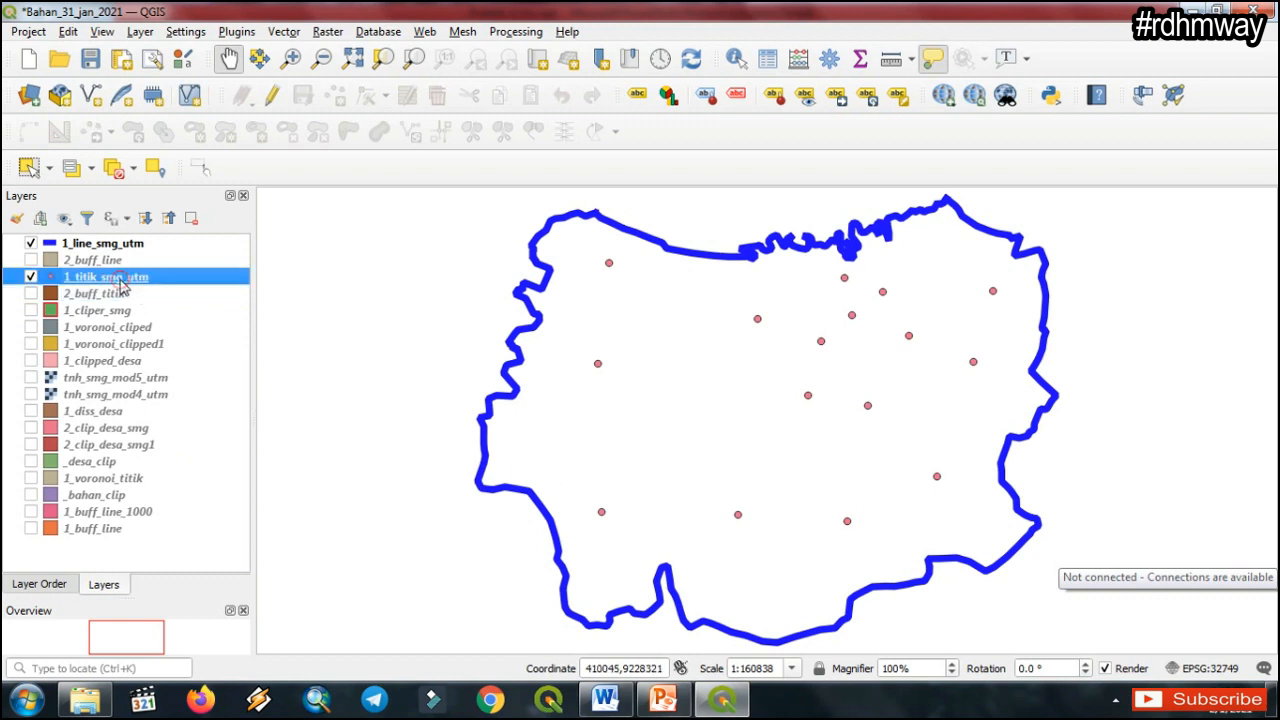
left_click(100, 250)
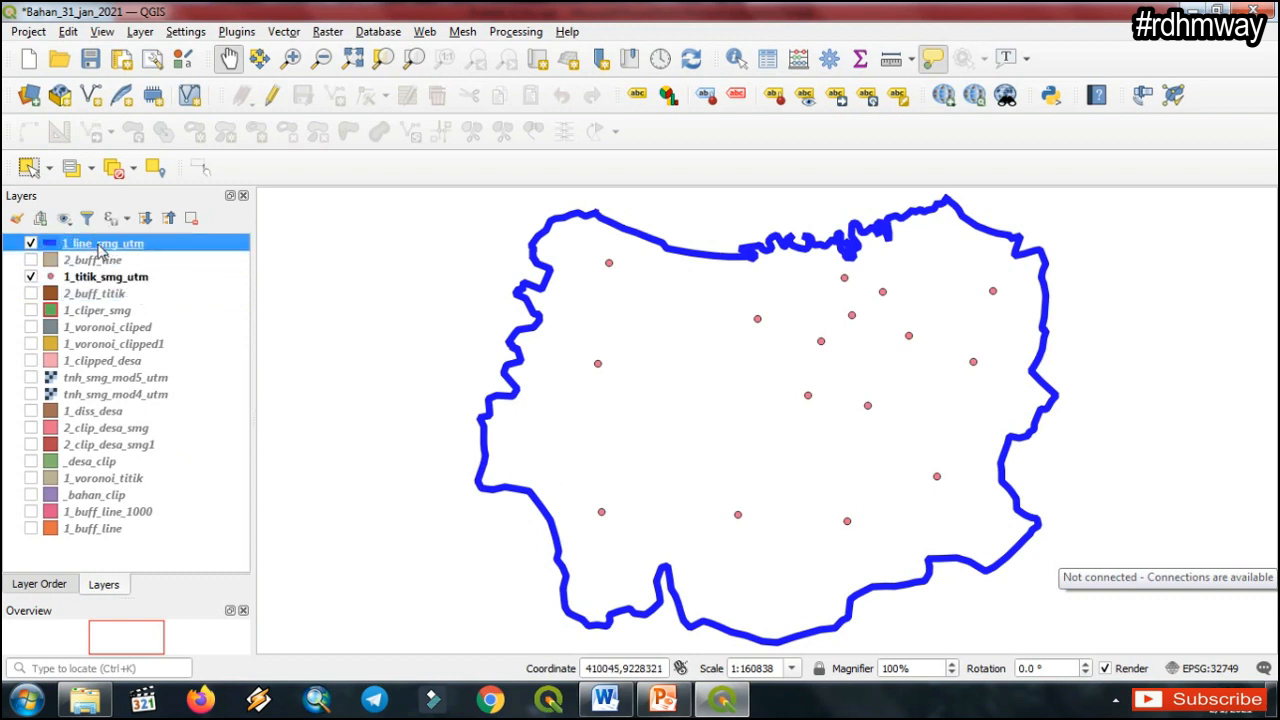
left_click(122, 284)
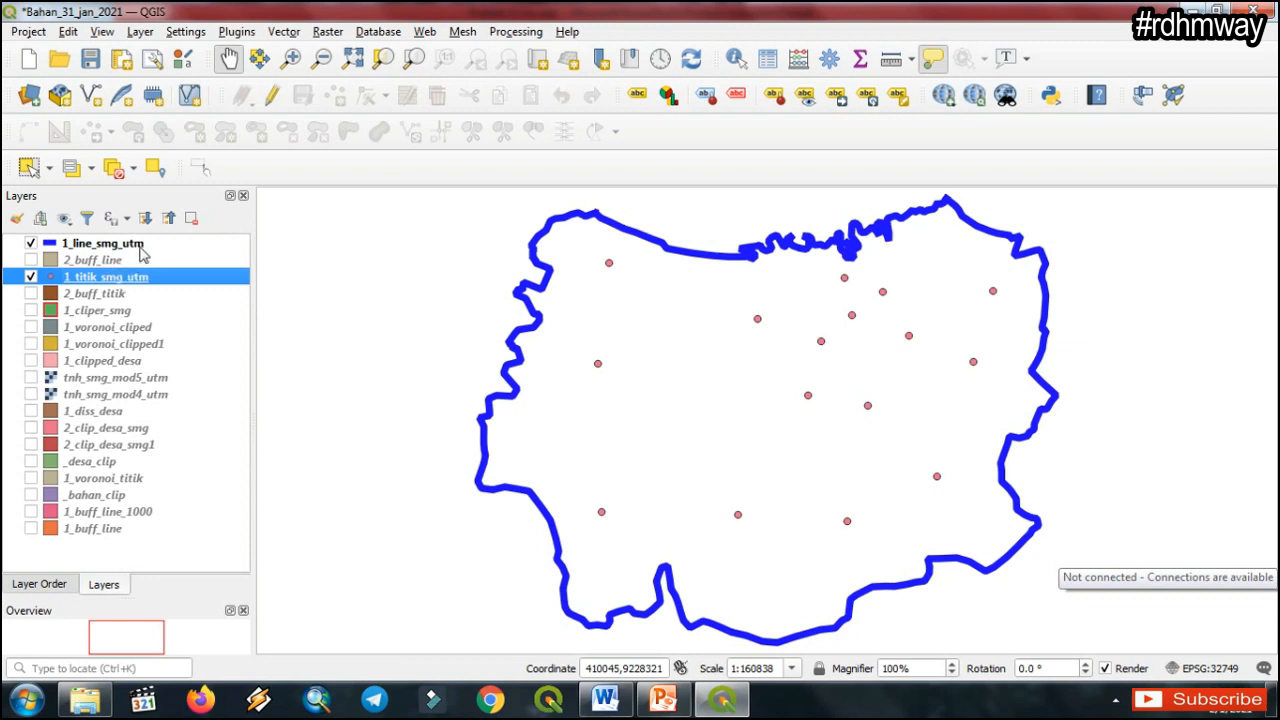
left_click(136, 248)
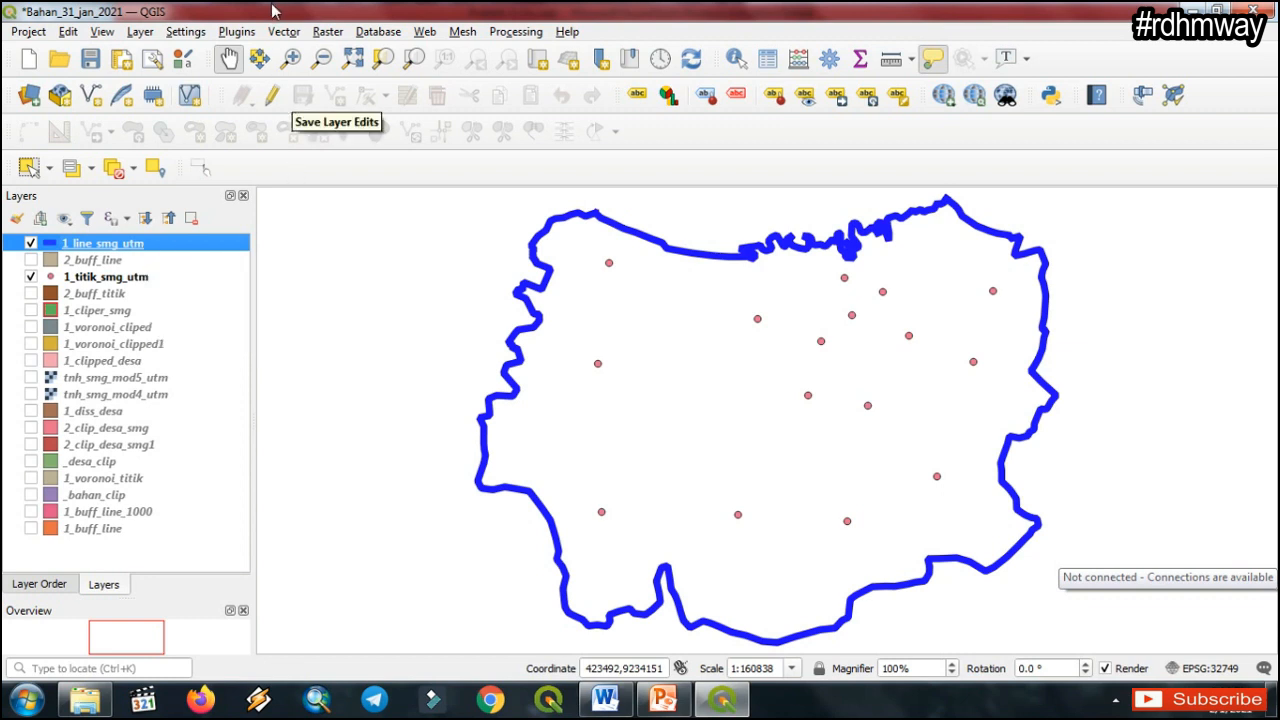
left_click(283, 33)
mouse_move(410, 140)
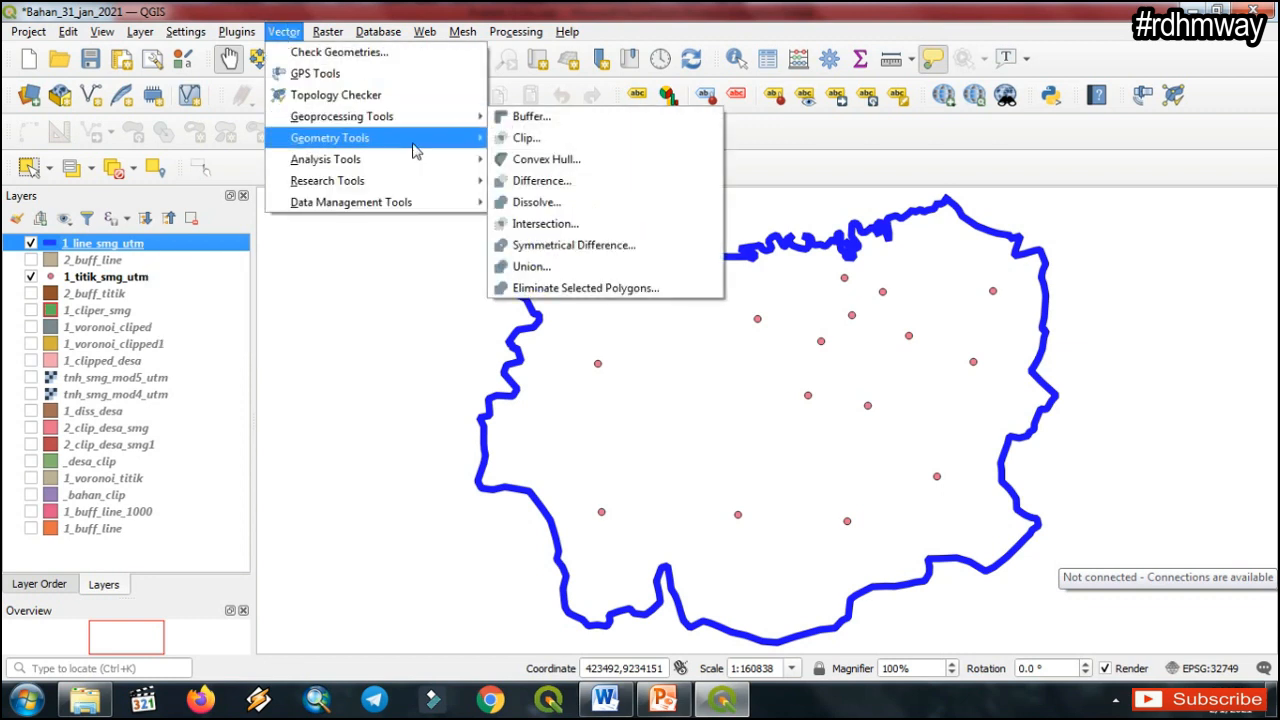
mouse_move(416, 118)
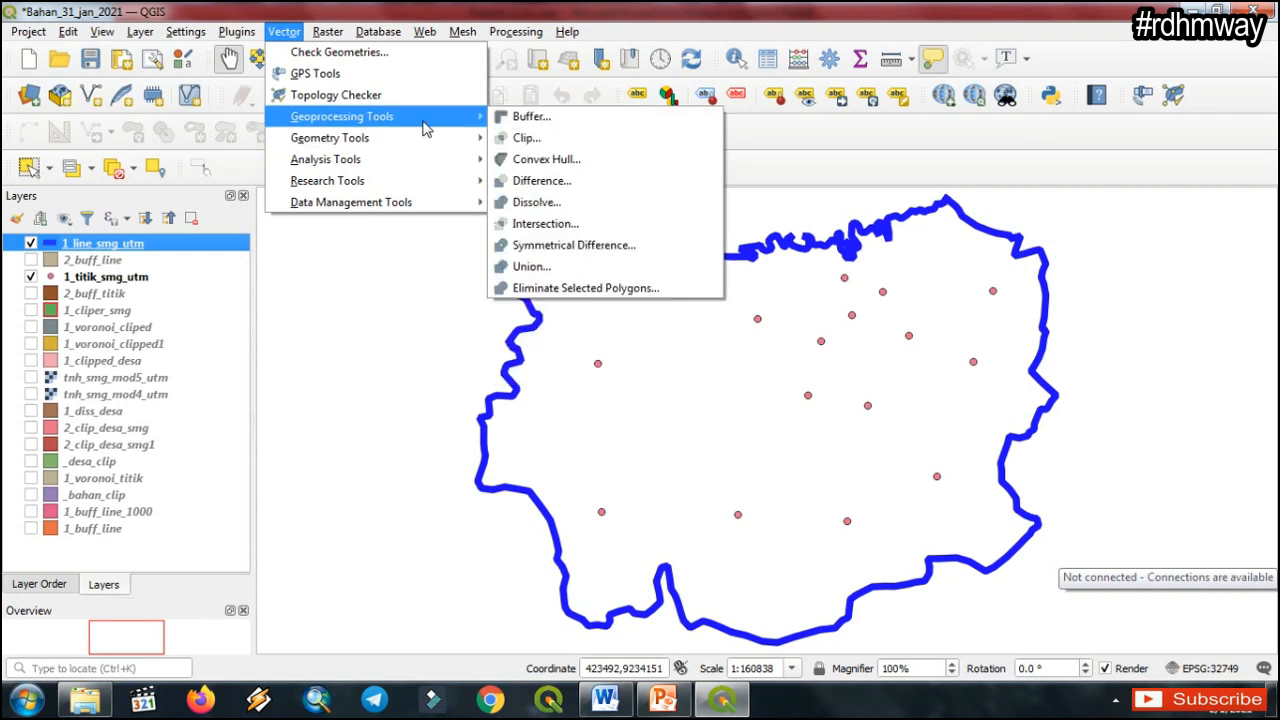
left_click(530, 117)
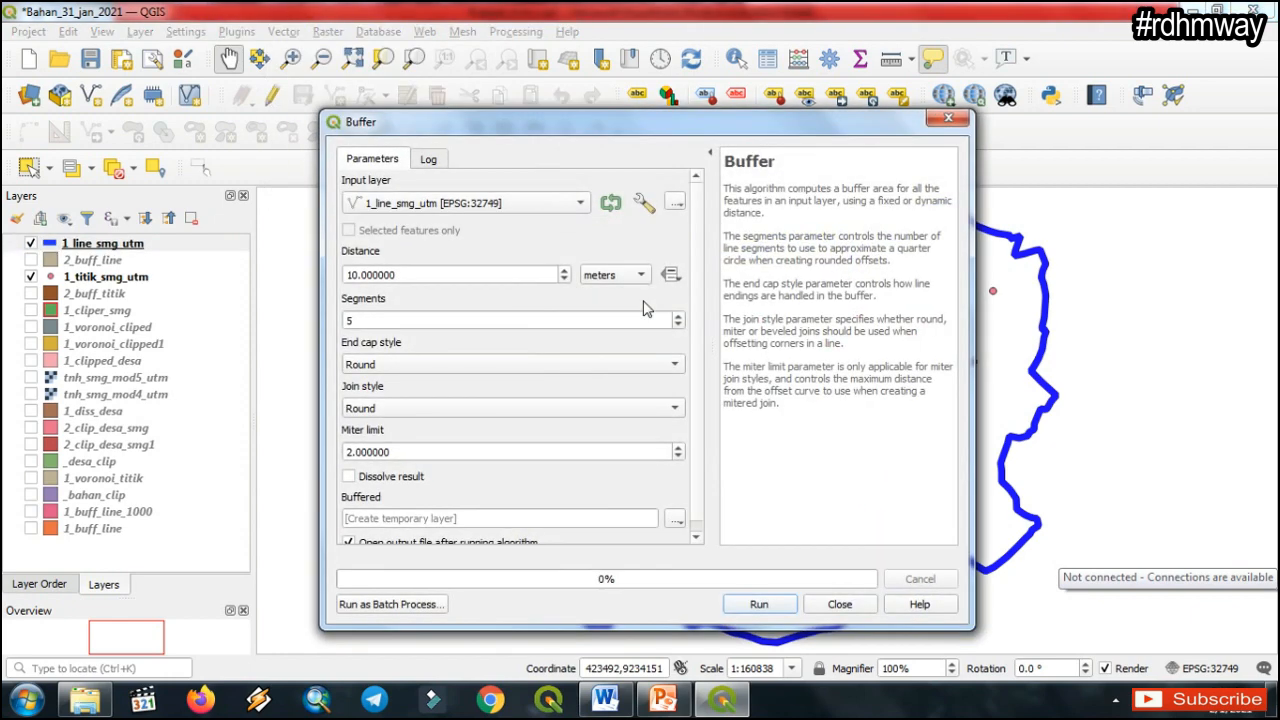
left_click(549, 205)
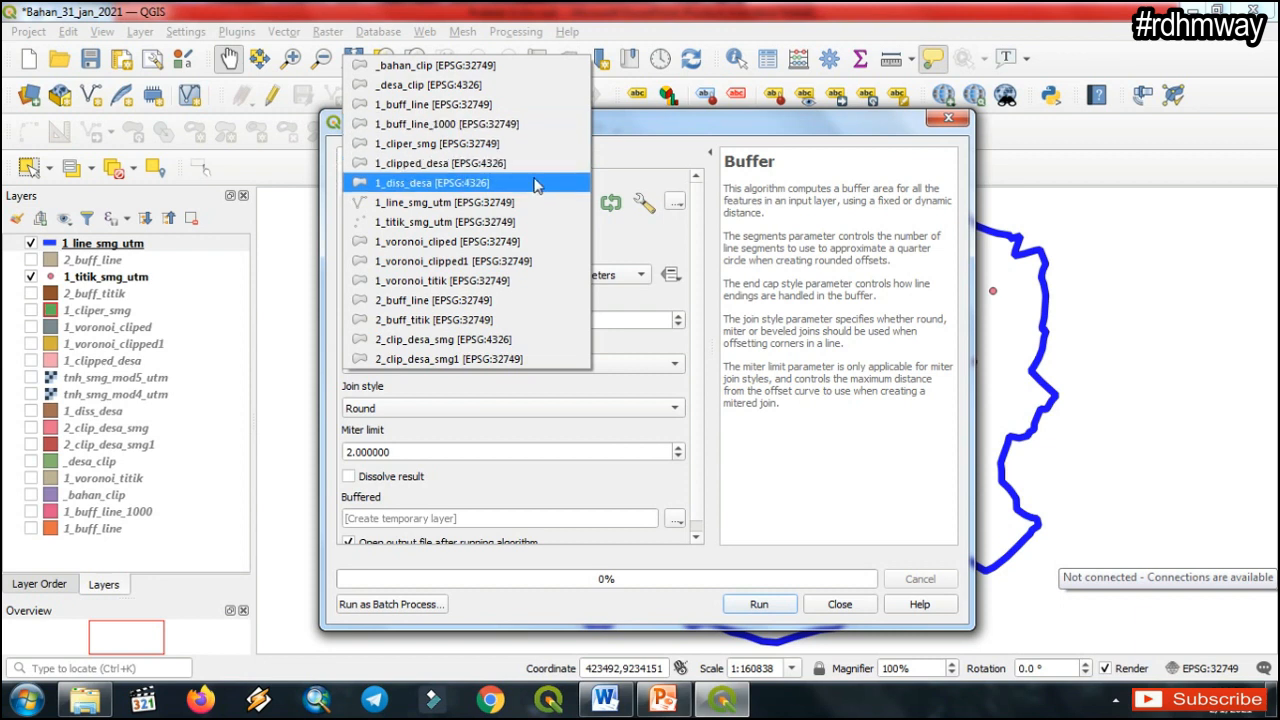
left_click(536, 202)
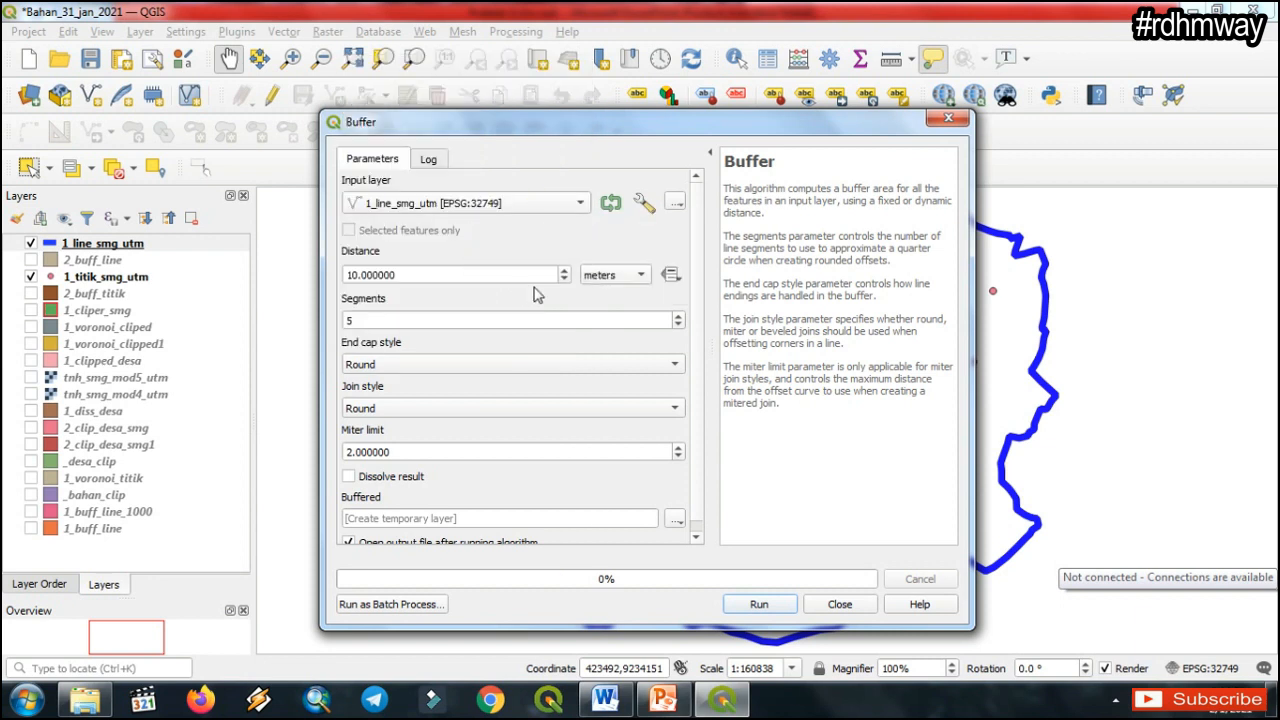
Set the buffer distance for the line layer to 1000 meters.
left_click(515, 276)
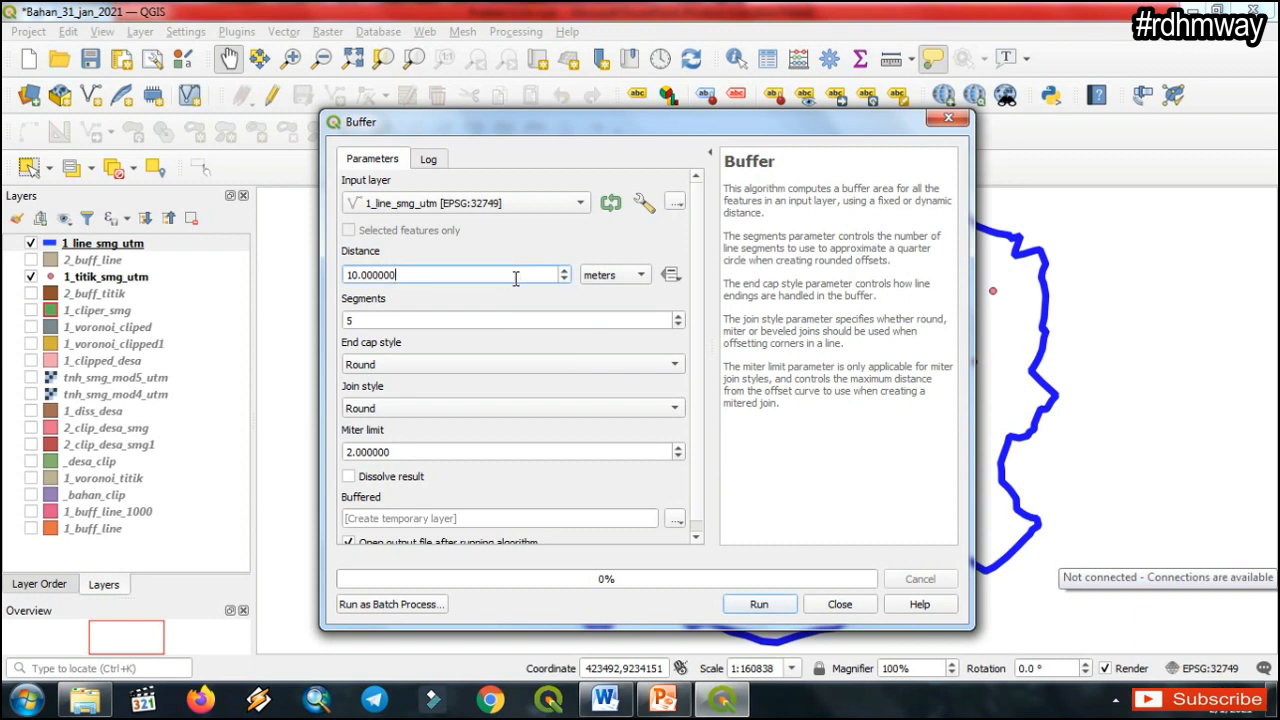
key("BackSpace")
key("BackSpace")
key("BackSpace")
key("BackSpace")
key("BackSpace")
key("BackSpace")
key("BackSpace")
key("BackSpace")
key("BackSpace")
type("1000")
Set the buffer output to a file named 3_buff_line.shp in the 31 jan 2021 unb folder, run the buffer and close the tool.
left_click(696, 537)
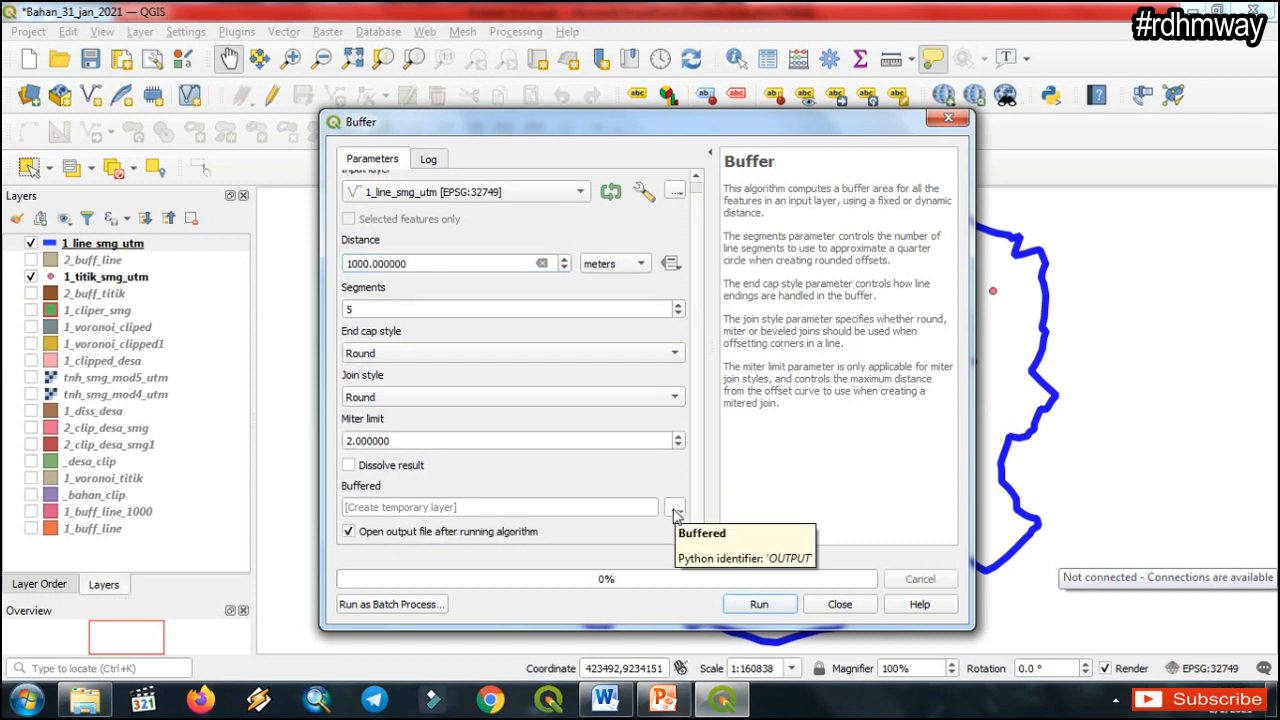
left_click(674, 510)
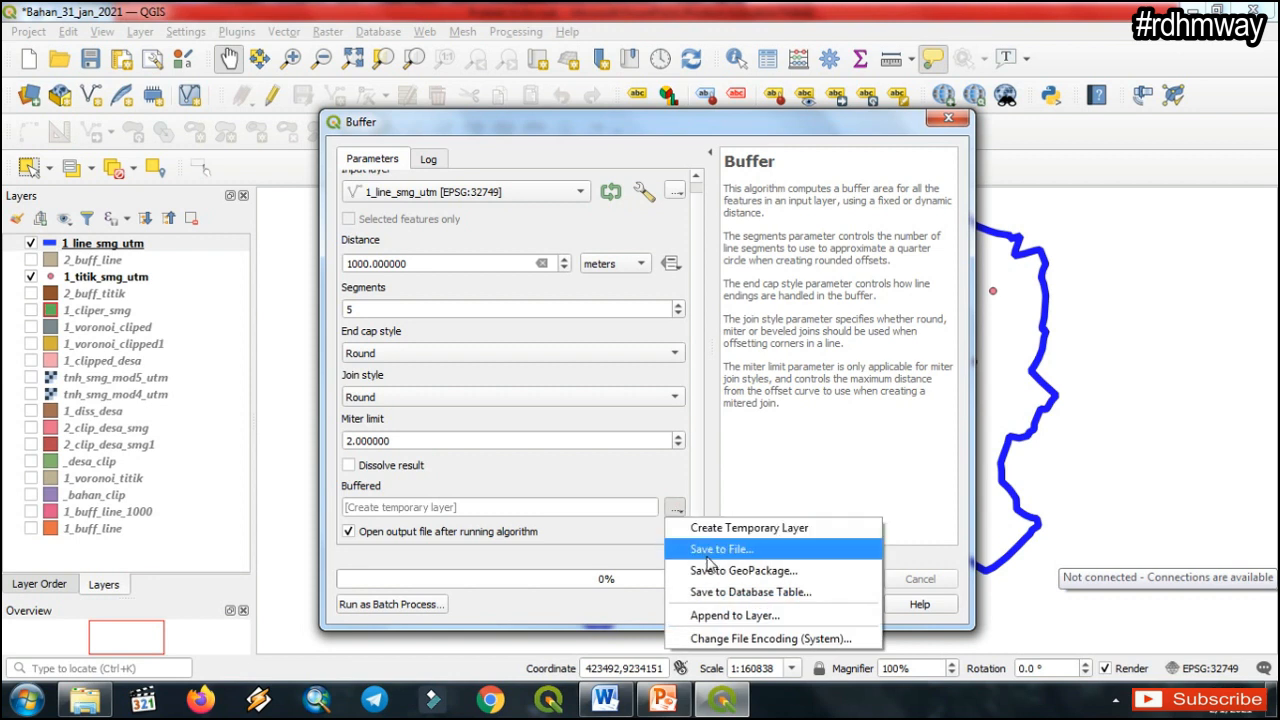
left_click(705, 556)
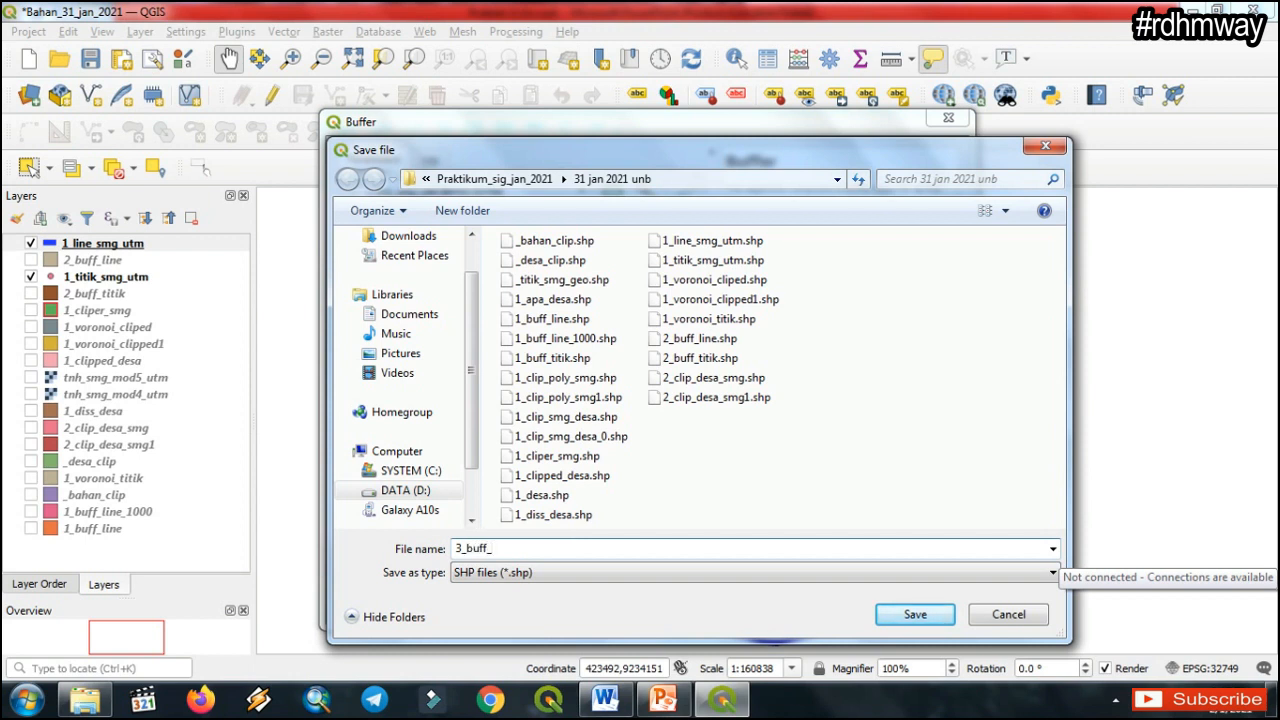
type("ne")
left_click(915, 615)
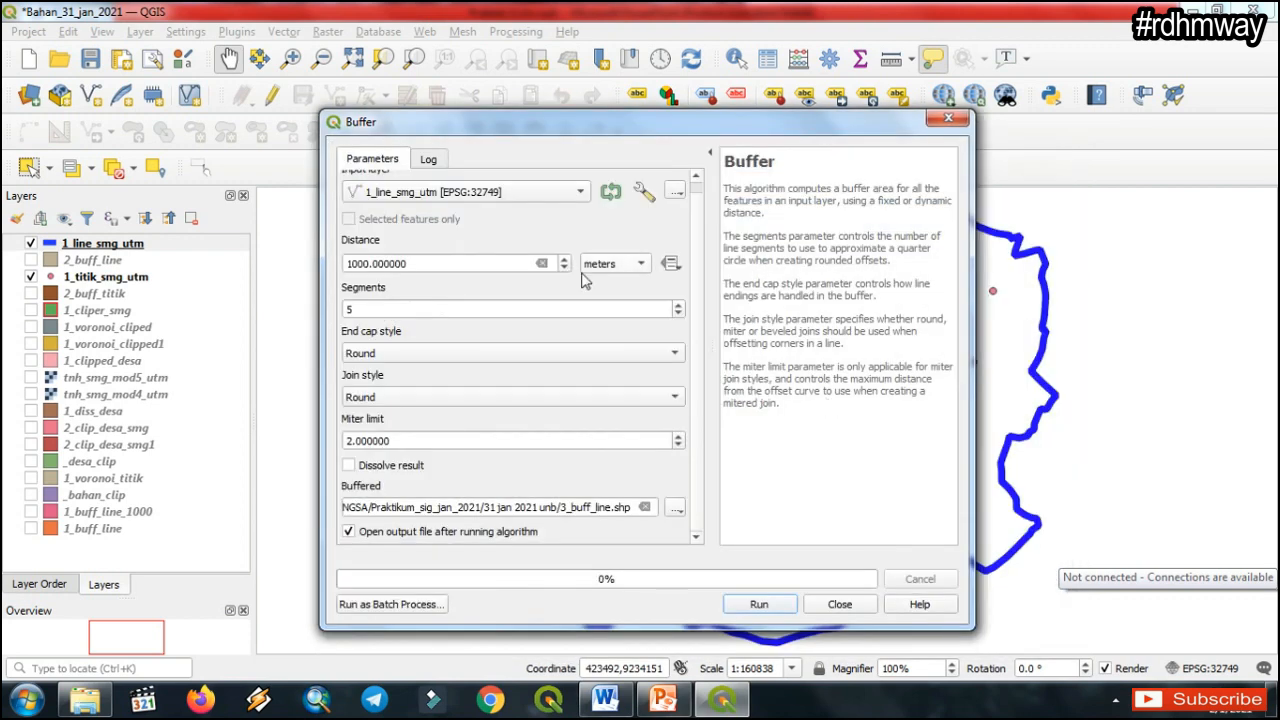
left_click(759, 606)
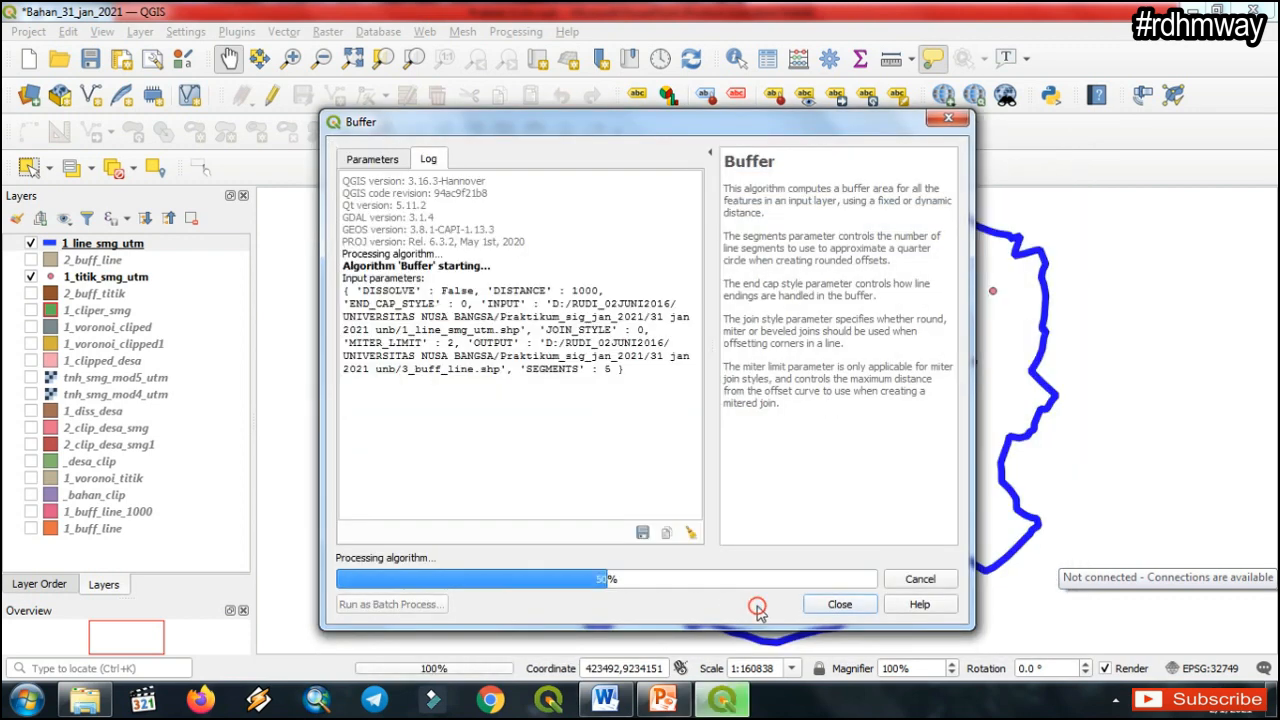
left_click(840, 606)
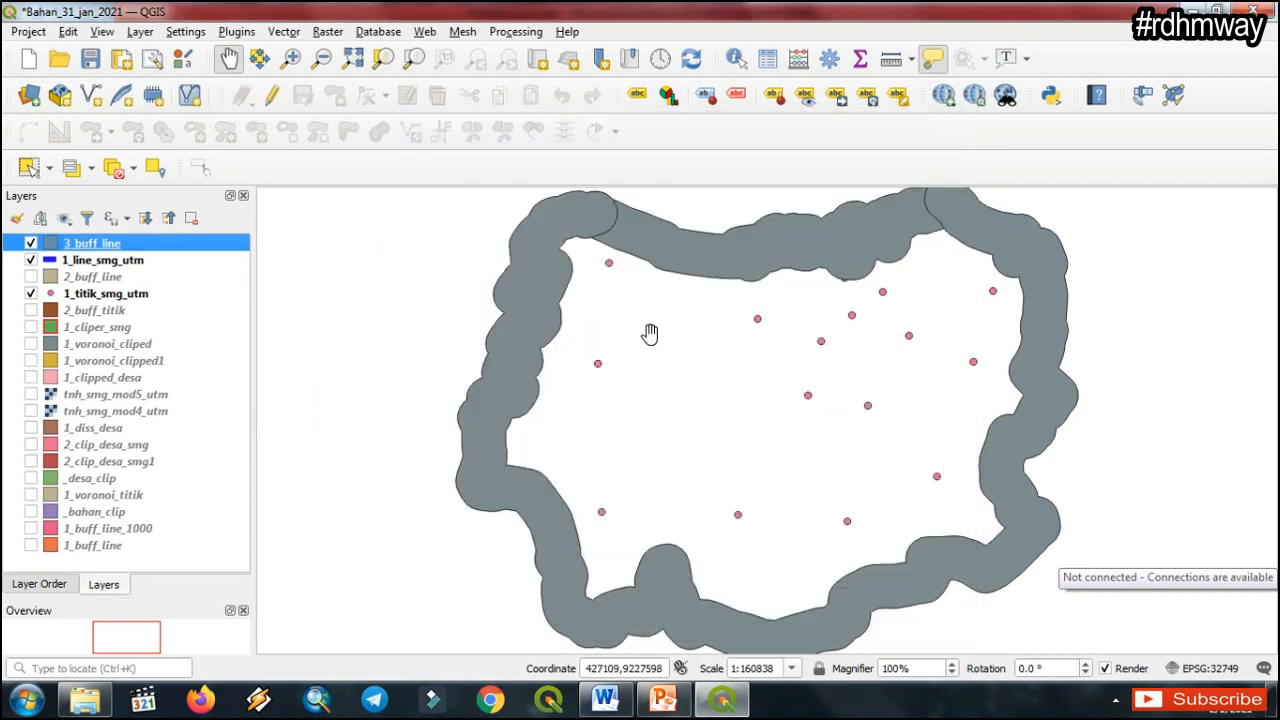
Move the 1_line_smg_utm layer above 3_buff_line in the layer order and hide the 3_buff_line layer.
left_click(99, 262)
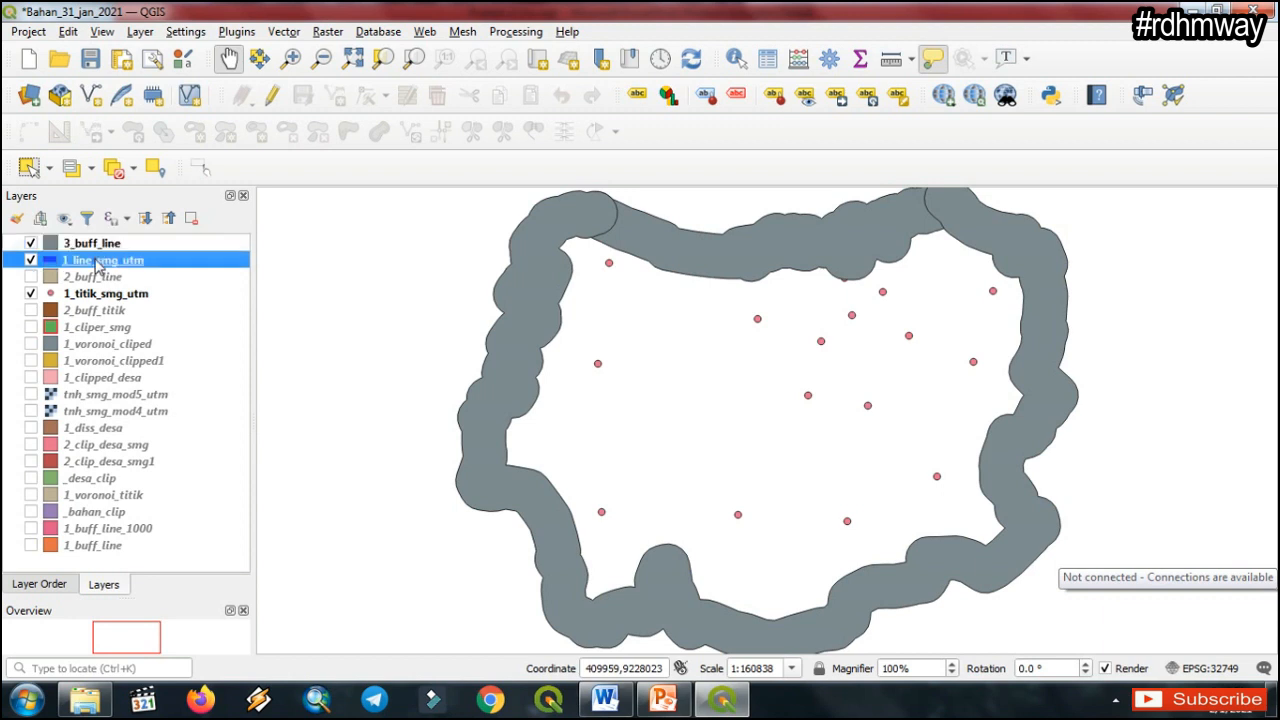
left_click_drag(97, 264, 100, 246)
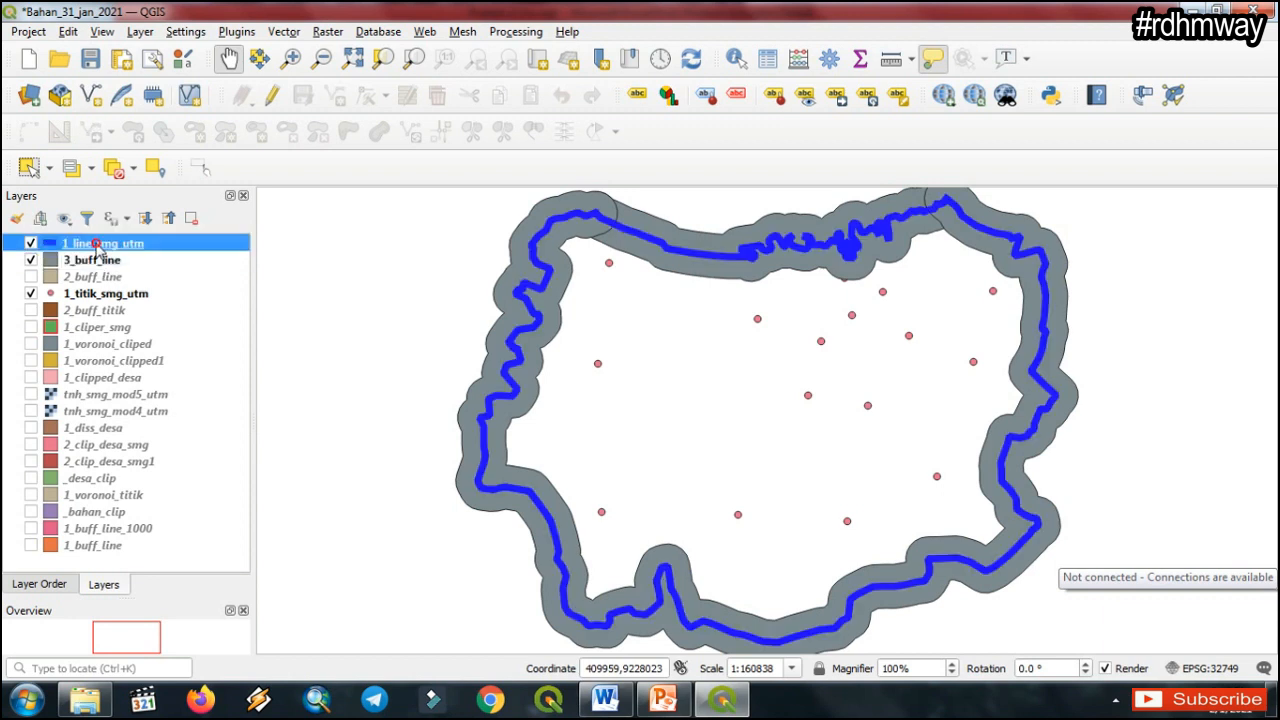
left_click(93, 260)
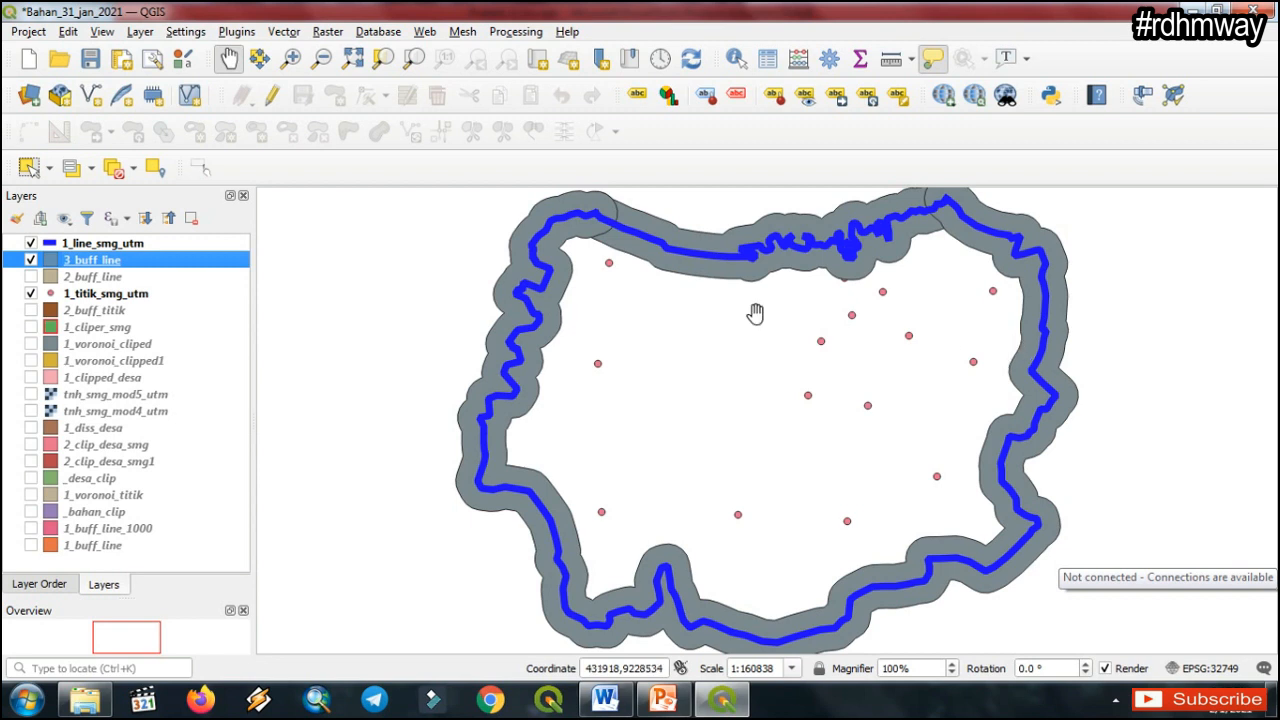
left_click(31, 260)
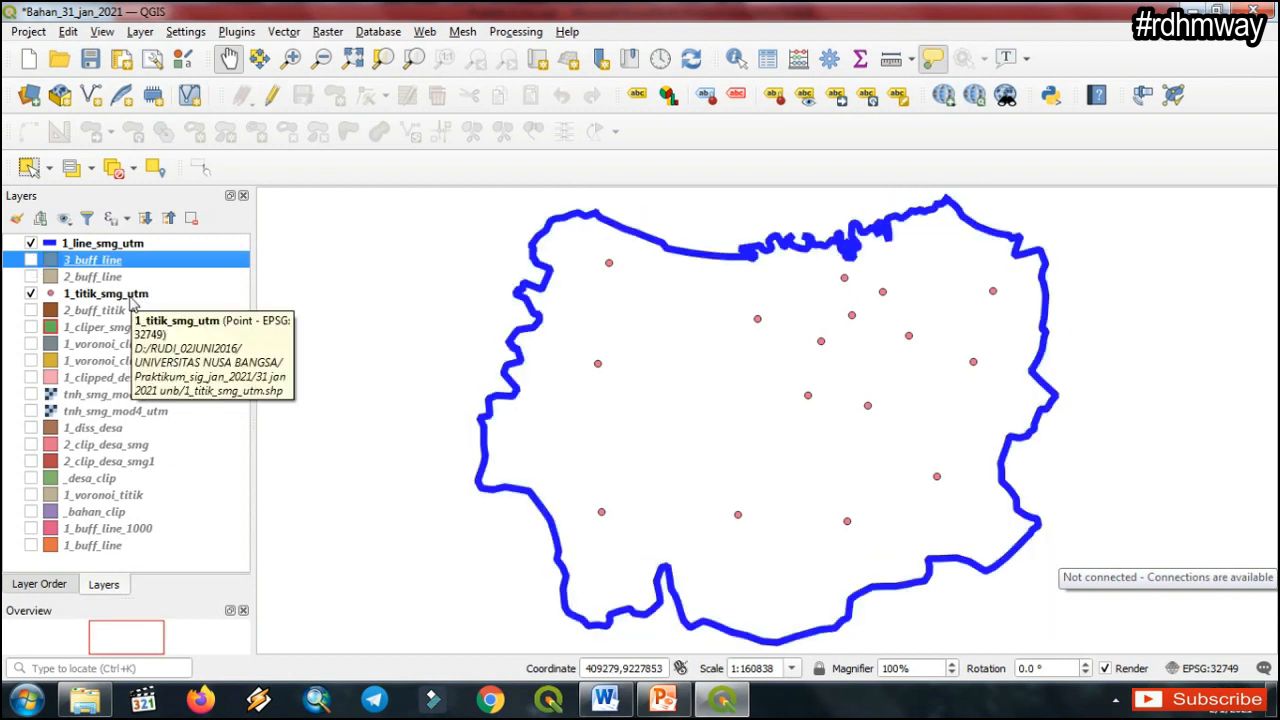
Open the Buffer geoprocessing tool with the 1_titik_smg_utm point layer as its input layer.
left_click(131, 297)
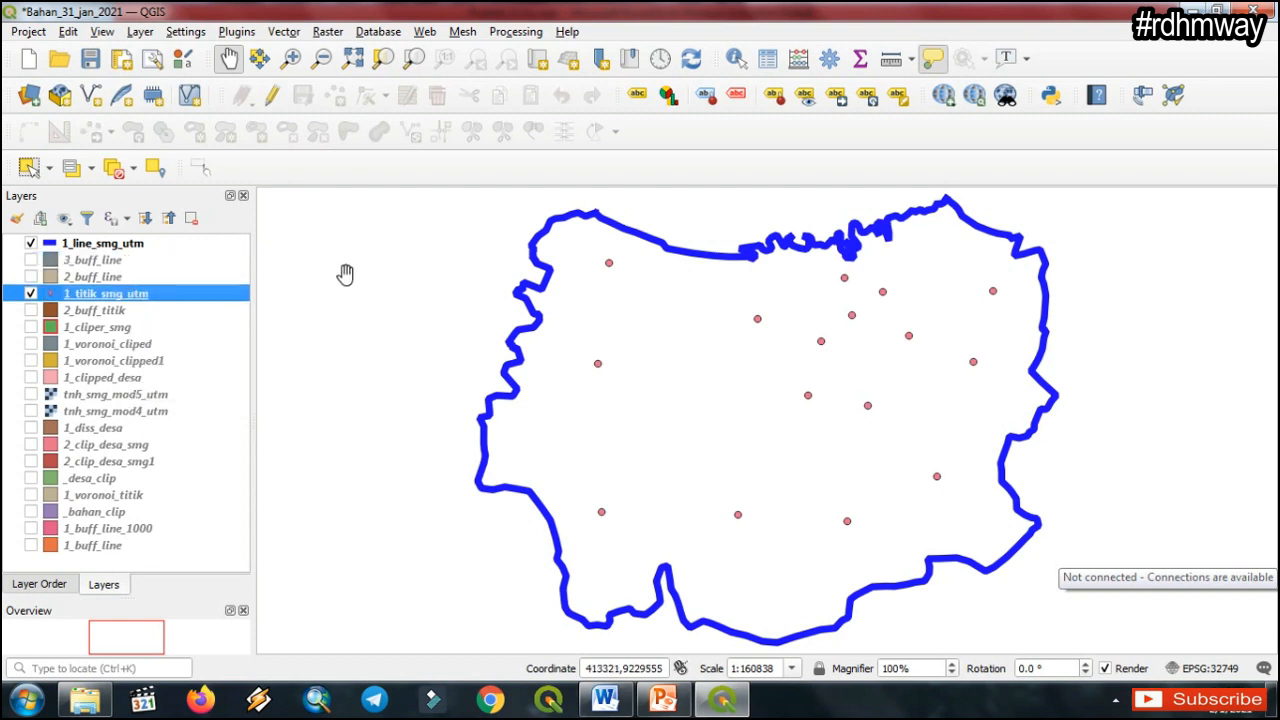
left_click(290, 33)
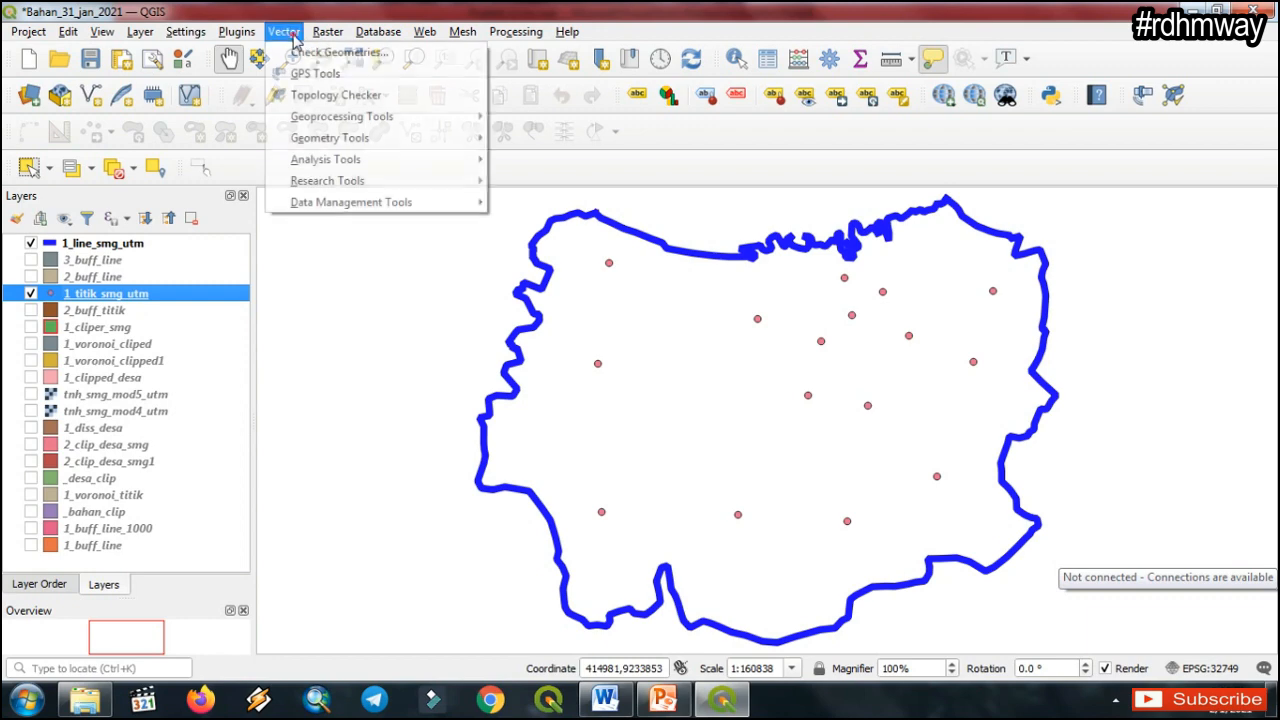
mouse_move(450, 118)
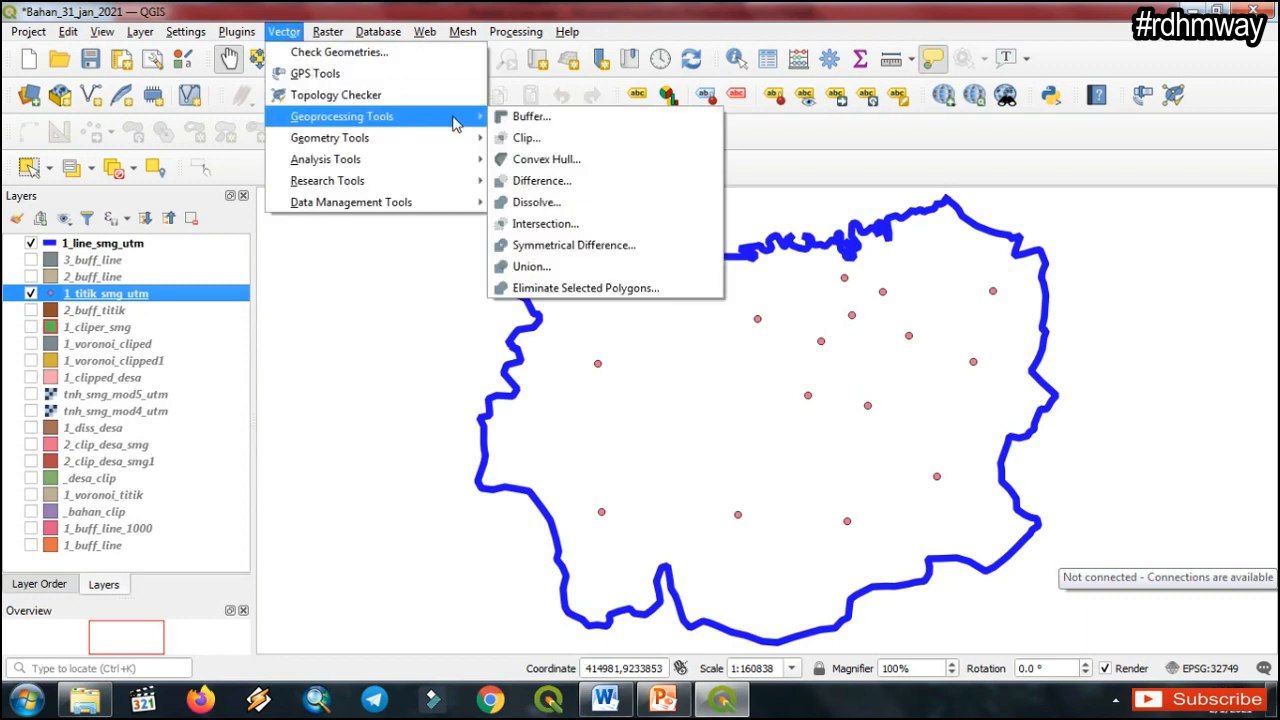
left_click(530, 117)
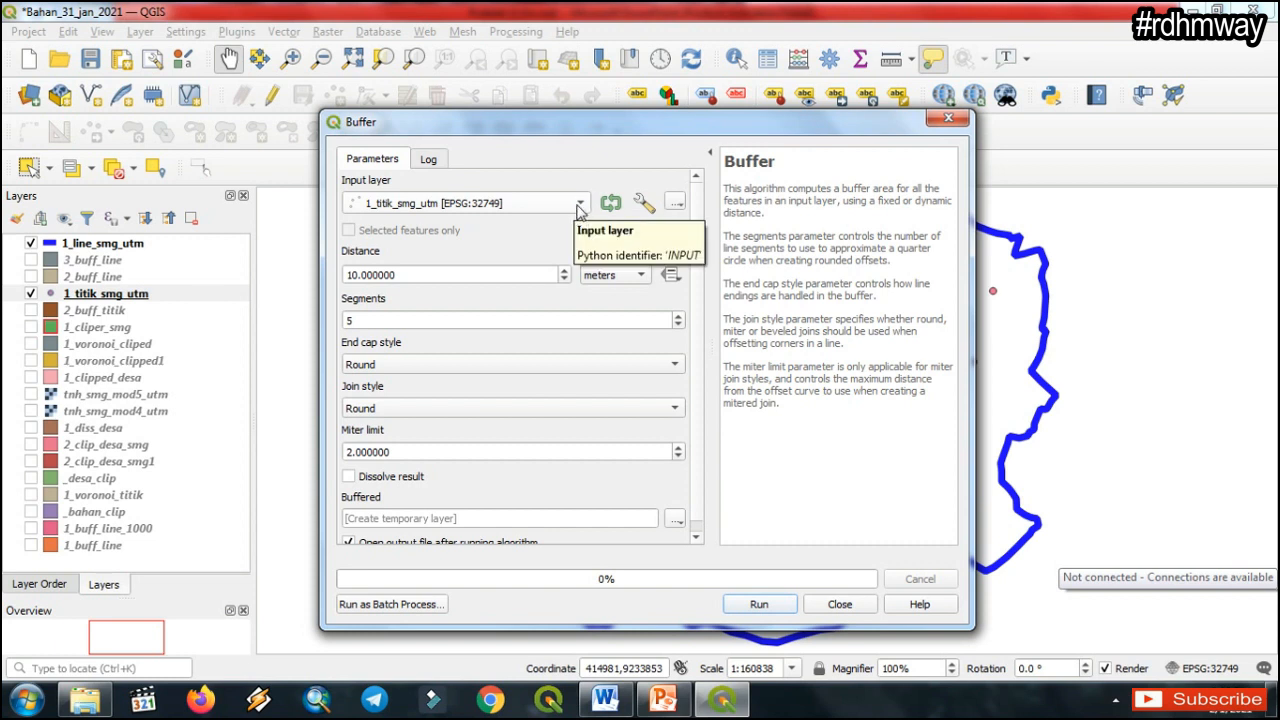
left_click(579, 206)
left_click(540, 204)
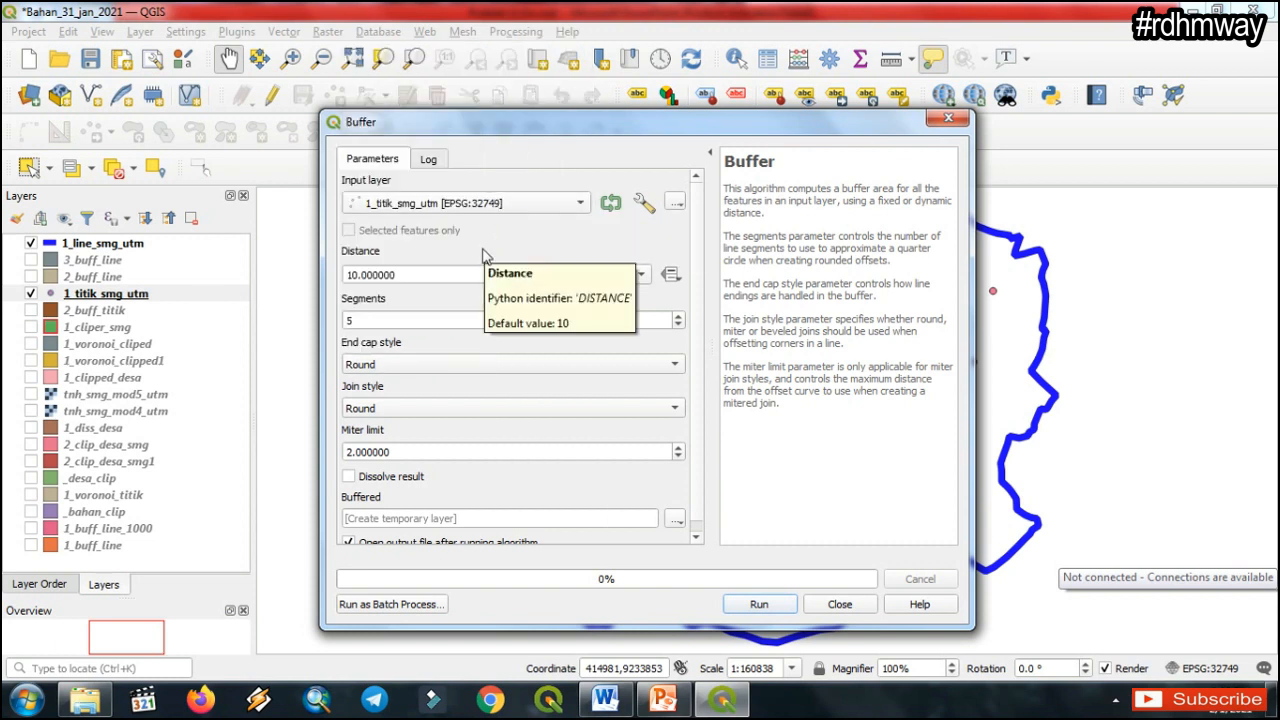
Set the point buffer distance to 200 meters and keep the end cap style Round.
left_click_drag(442, 274, 338, 278)
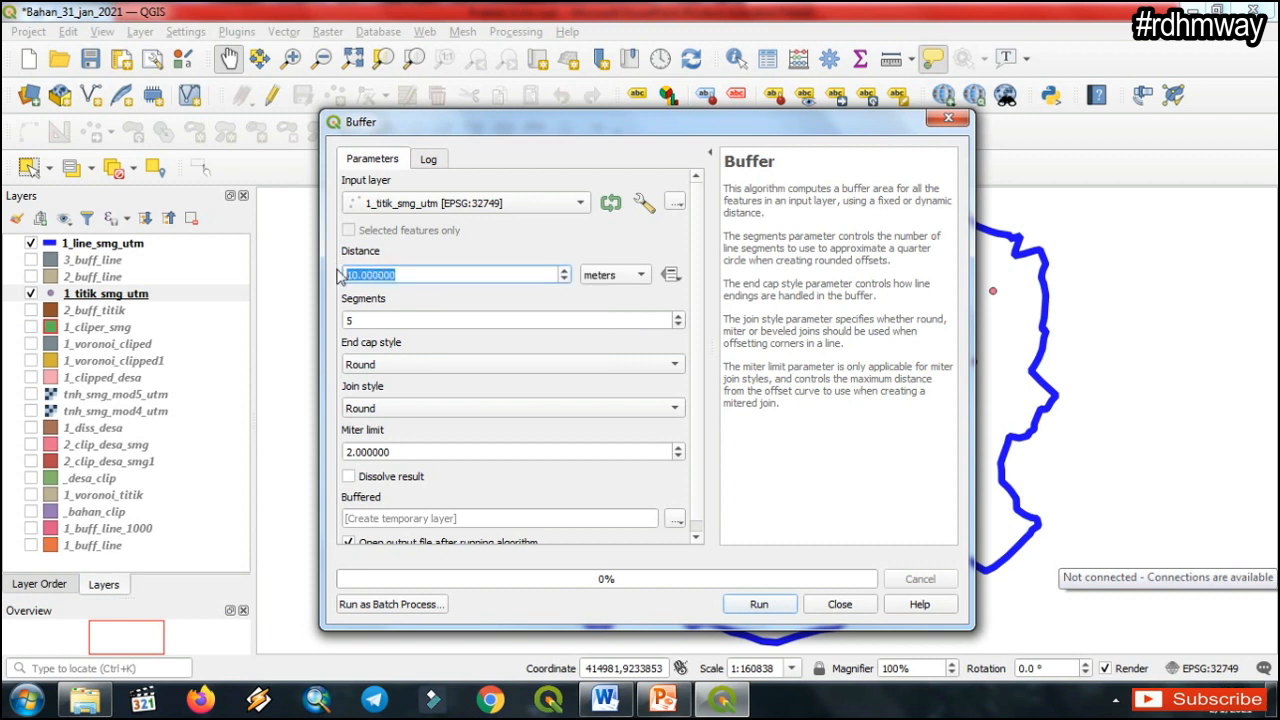
type("200")
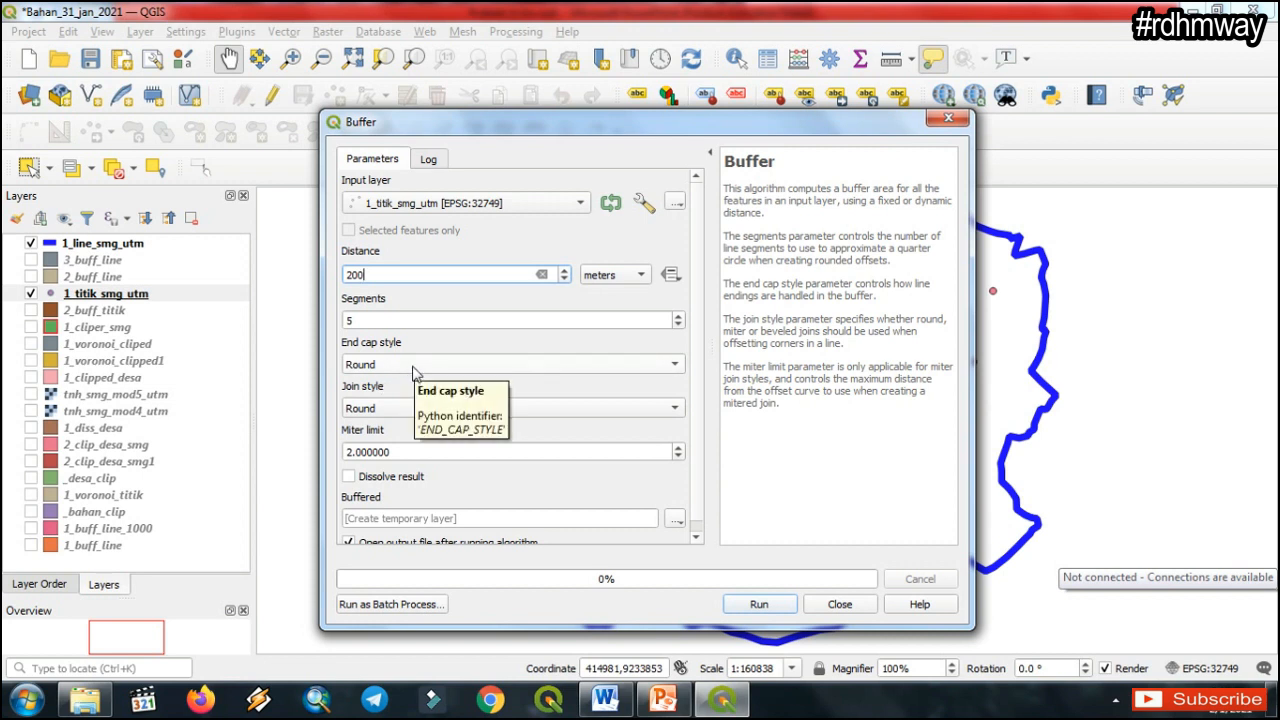
left_click(648, 368)
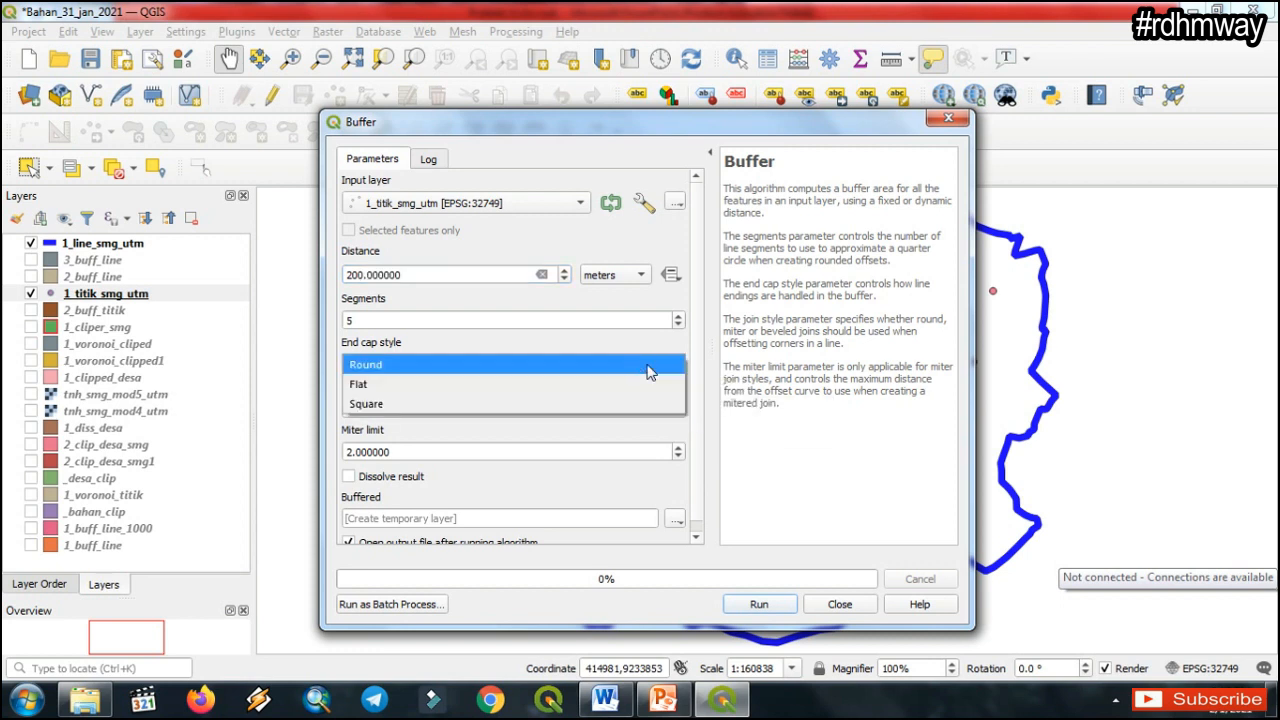
left_click(648, 366)
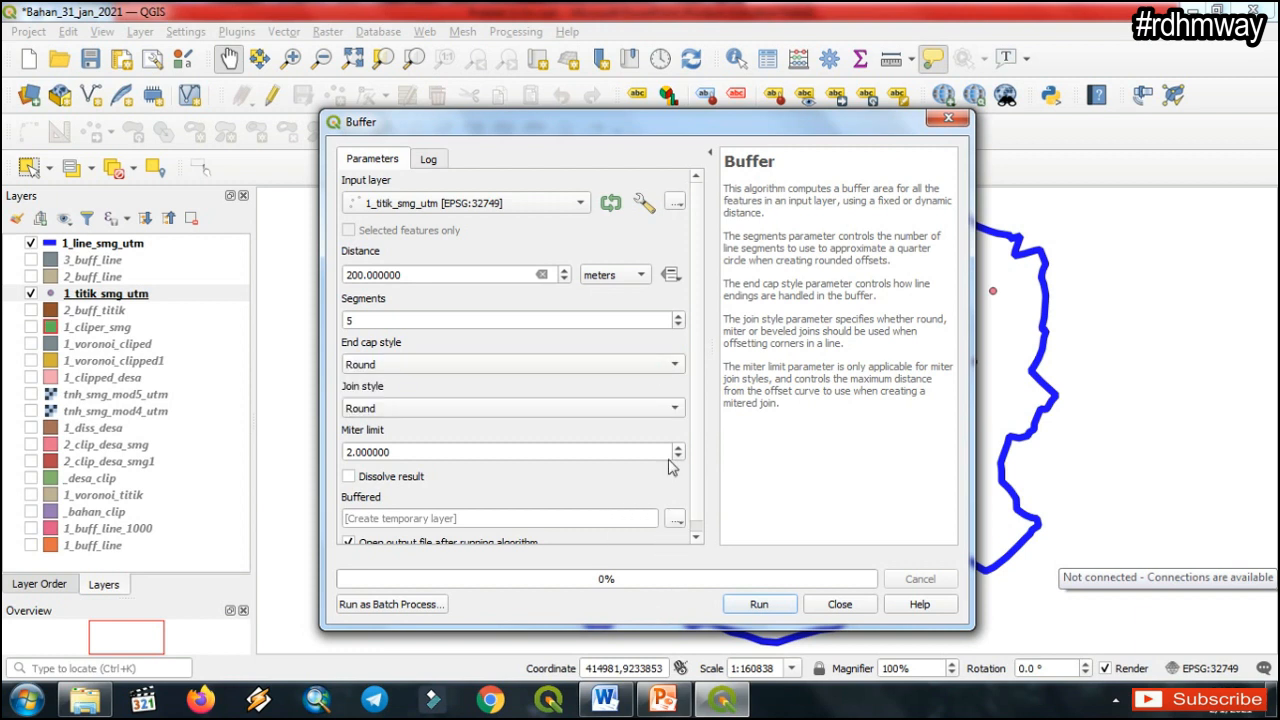
Set the buffer output to a shapefile named 3_buff_titik in the 31 jan 2021 unb folder, run the buffer and close the tool.
left_click(674, 522)
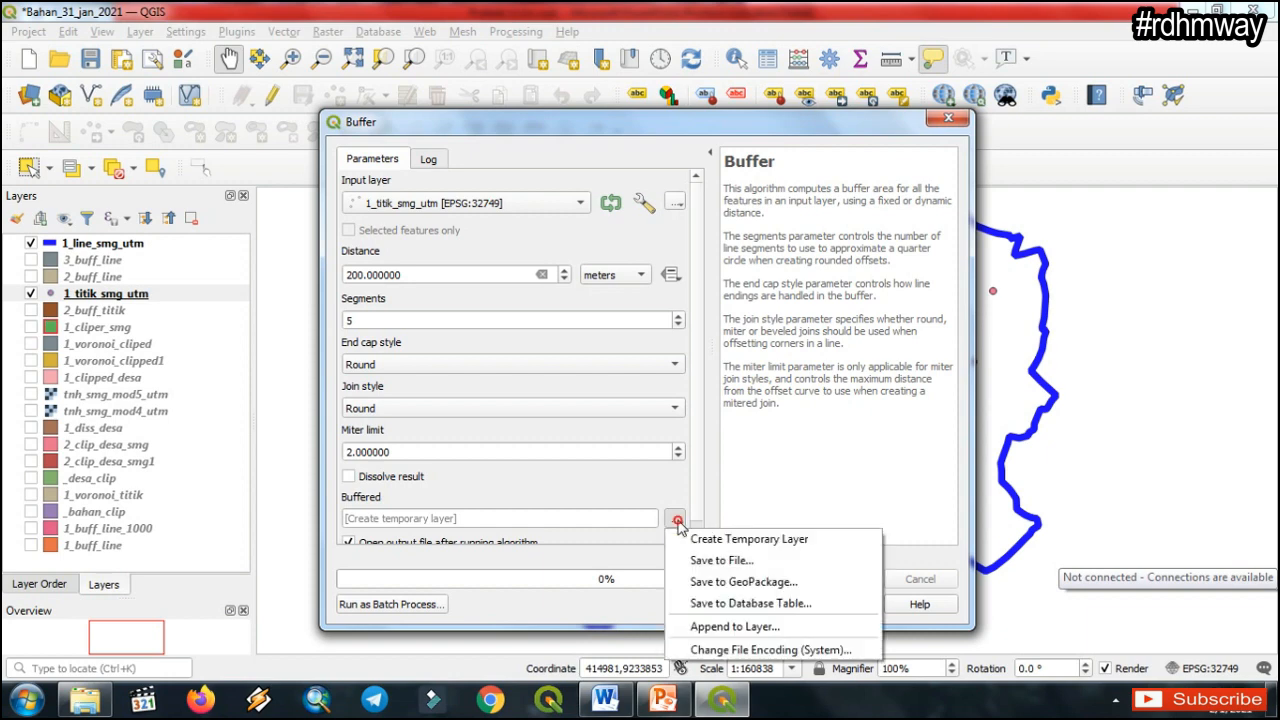
left_click(710, 560)
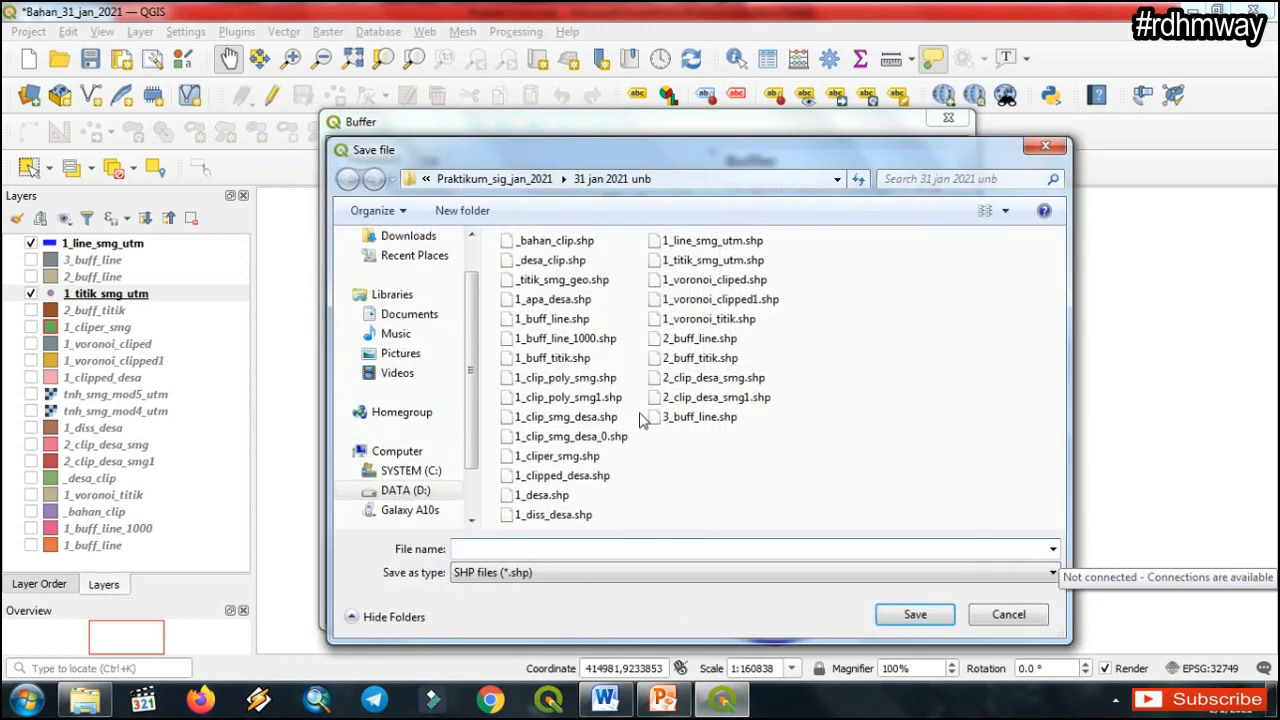
type("3")
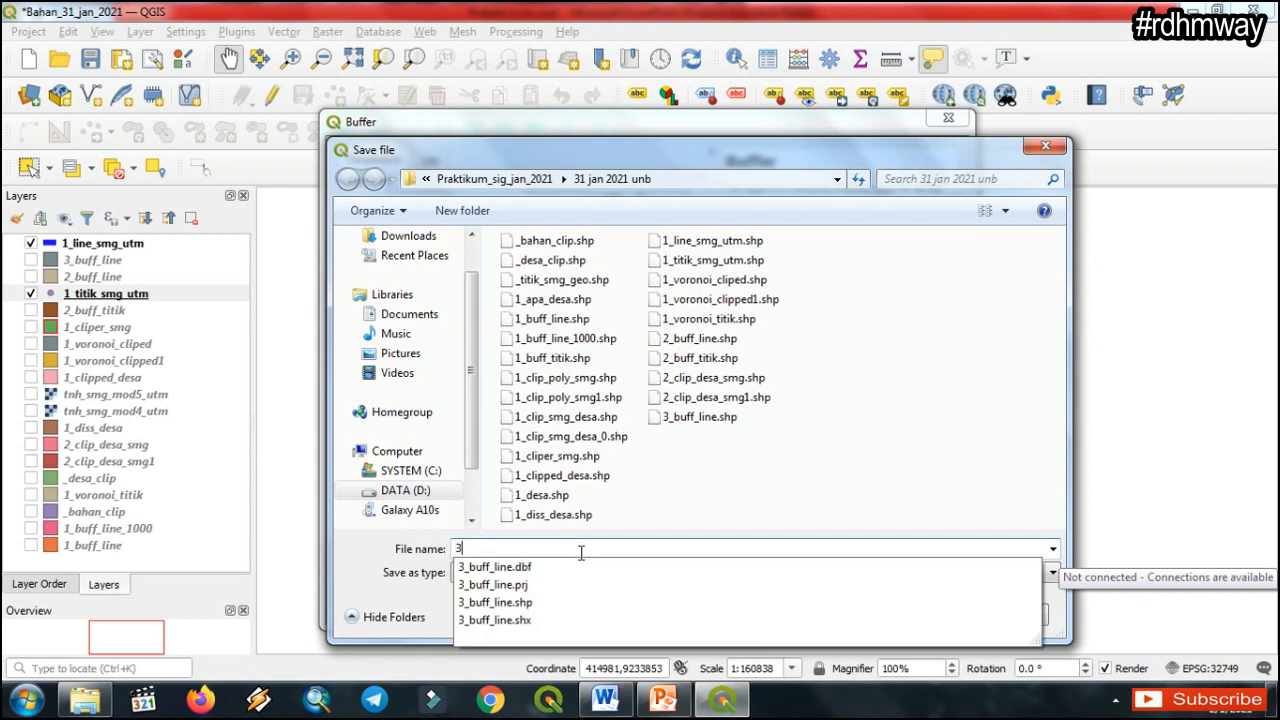
type("_buff_titik")
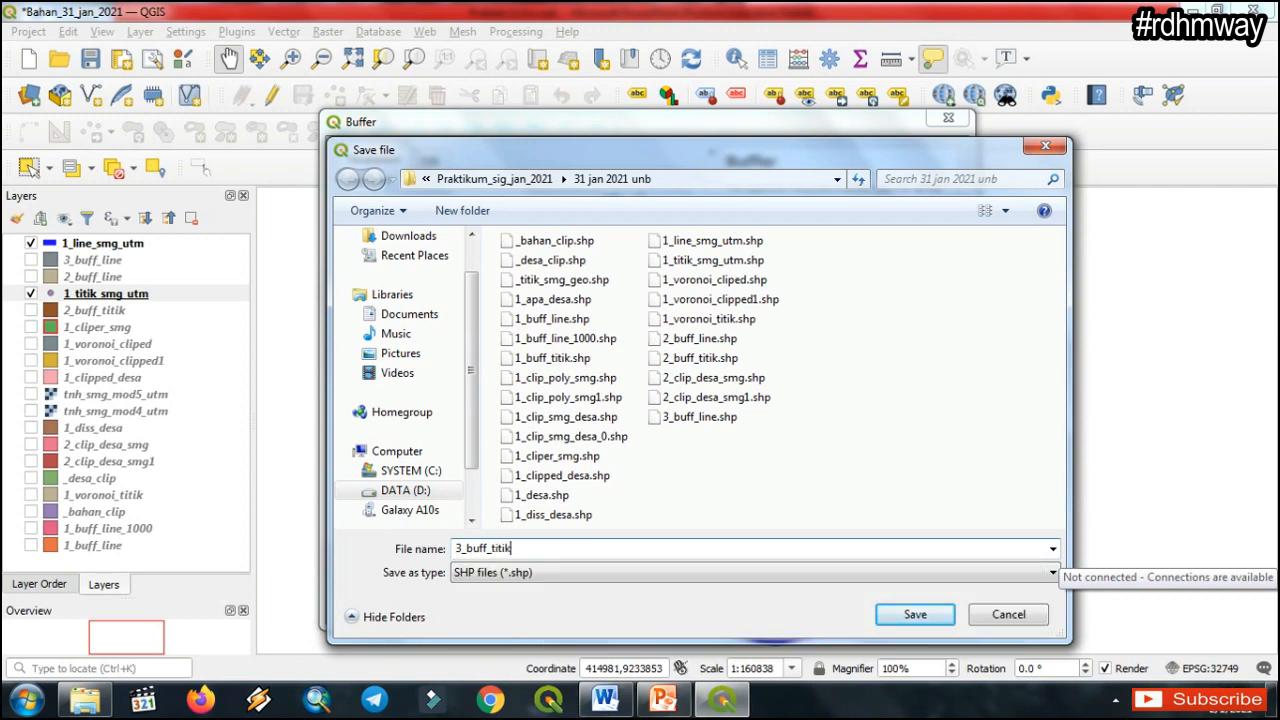
left_click(903, 616)
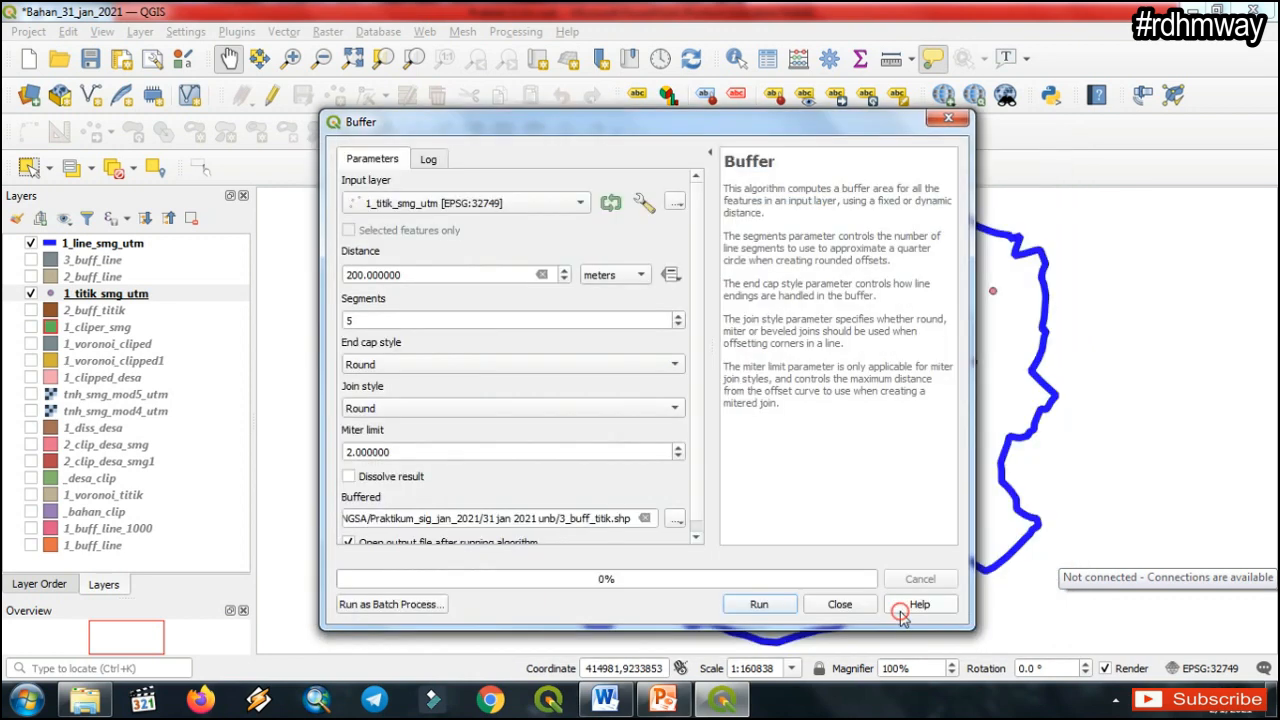
left_click(758, 605)
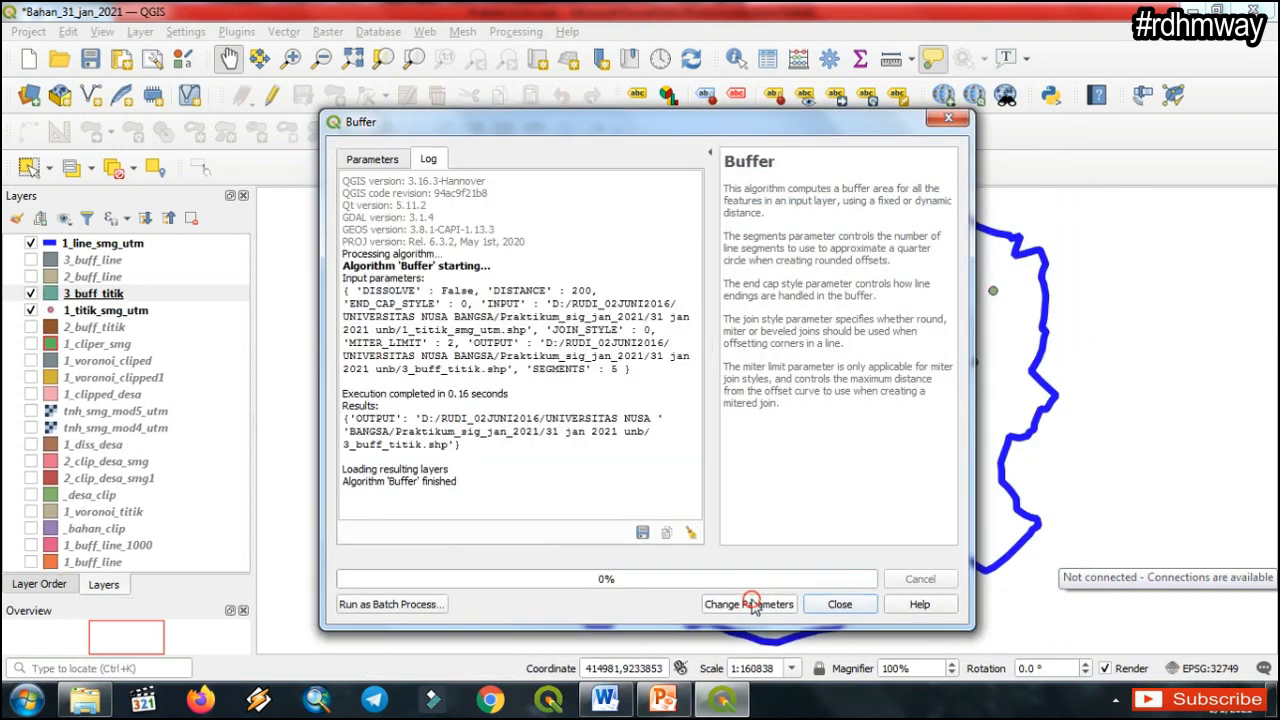
left_click(838, 605)
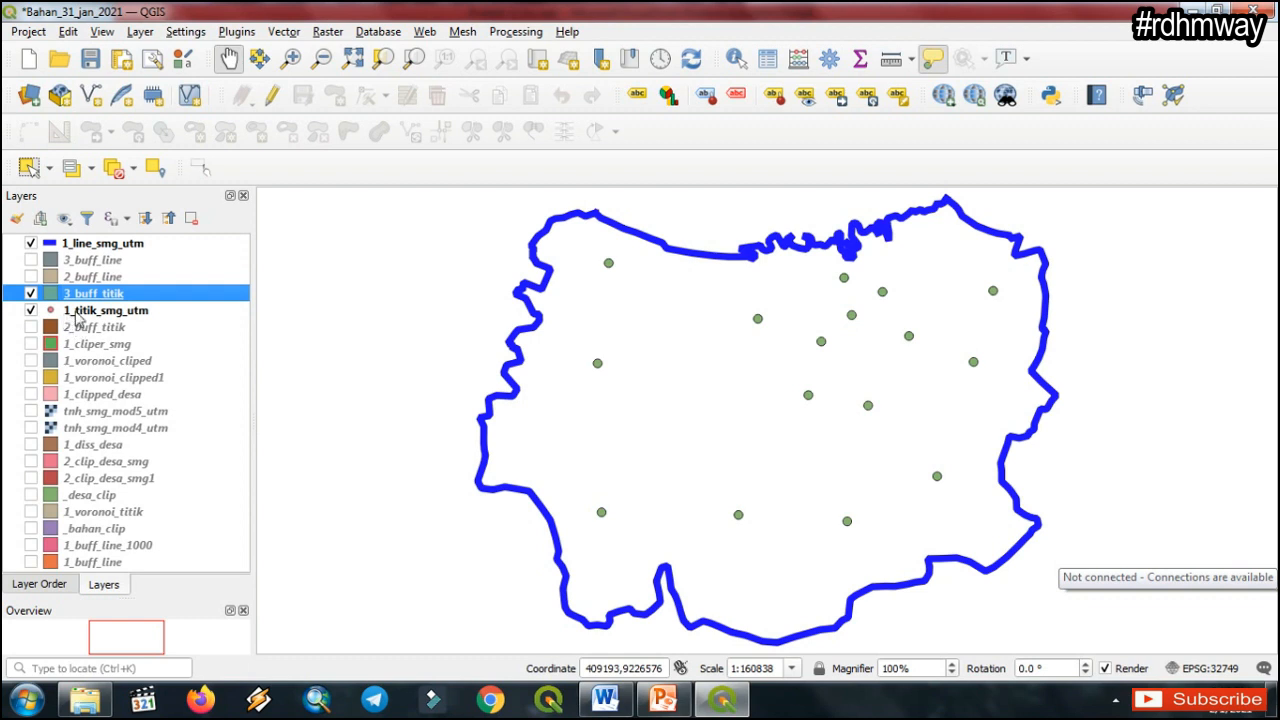
Move the 1_titik_smg_utm layer above 3_buff_titik in the layer order and inspect one point's buffer up close.
left_click(86, 314)
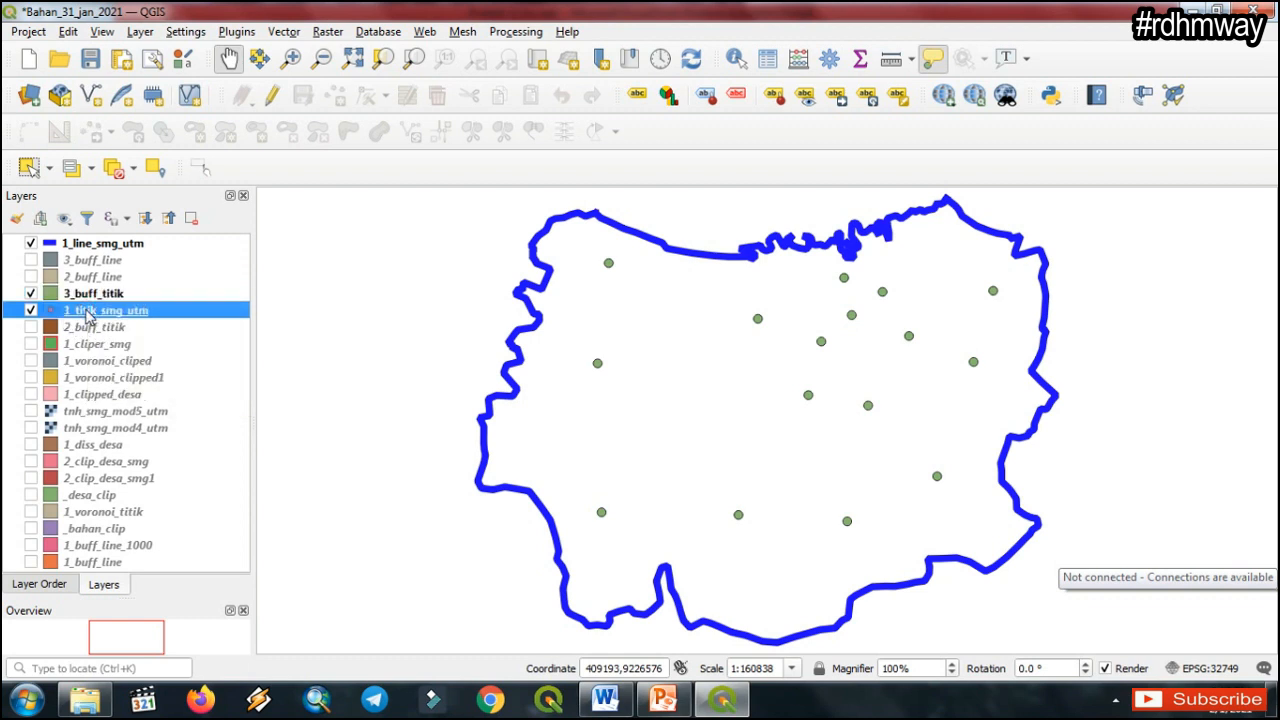
left_click_drag(86, 314, 90, 289)
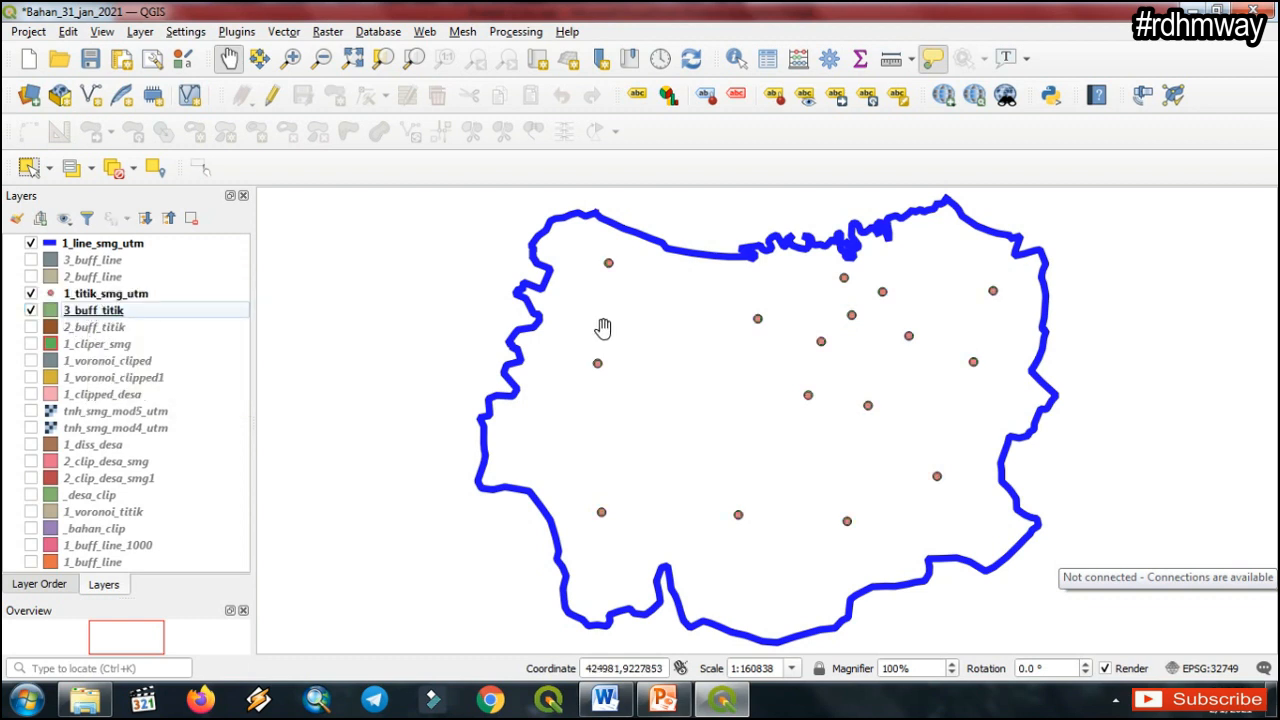
left_click(291, 58)
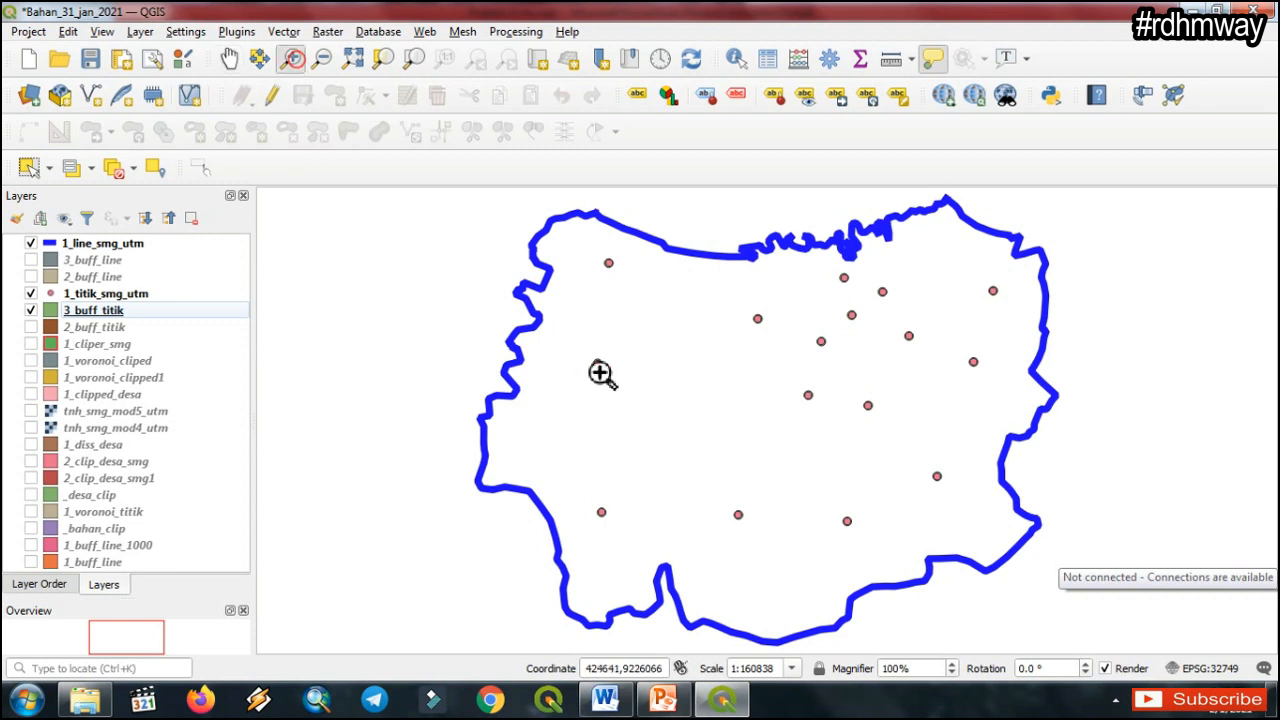
left_click_drag(586, 352, 652, 402)
left_click_drag(550, 266, 653, 326)
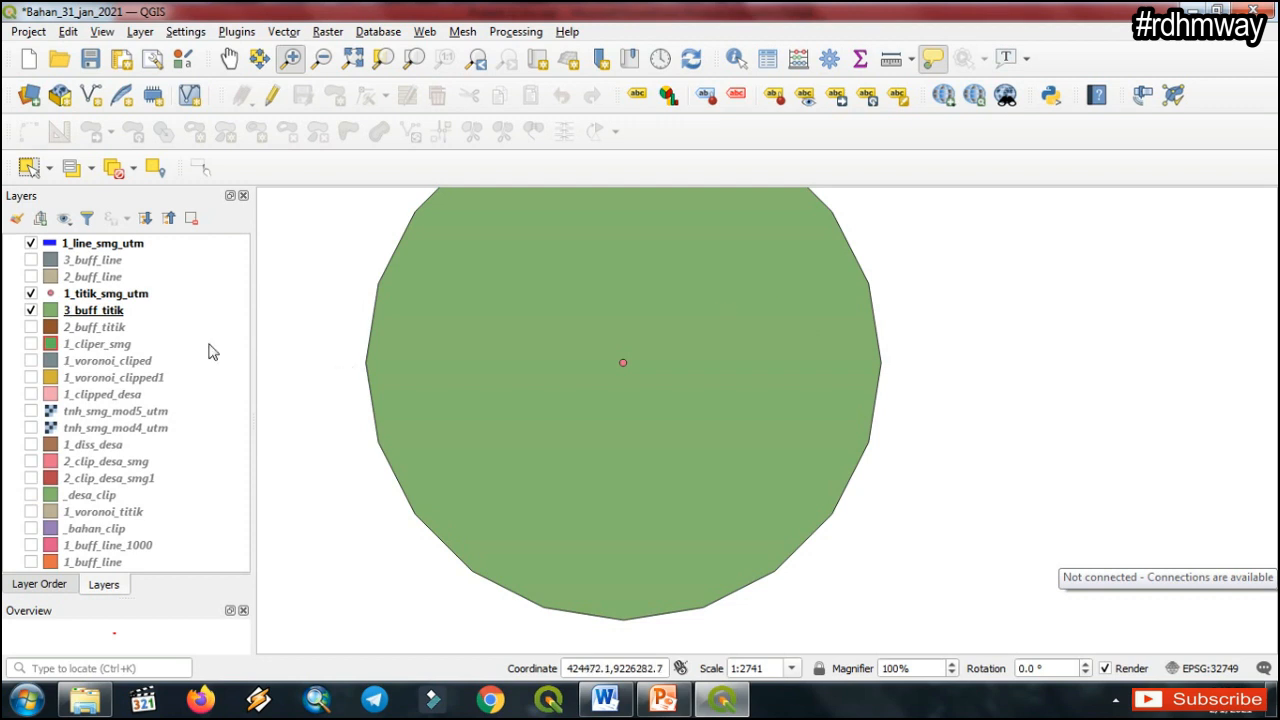
Show the 3_buff_line layer together with the point buffers and fit the map view to the 1_line_smg_utm layer's extent.
left_click(98, 313)
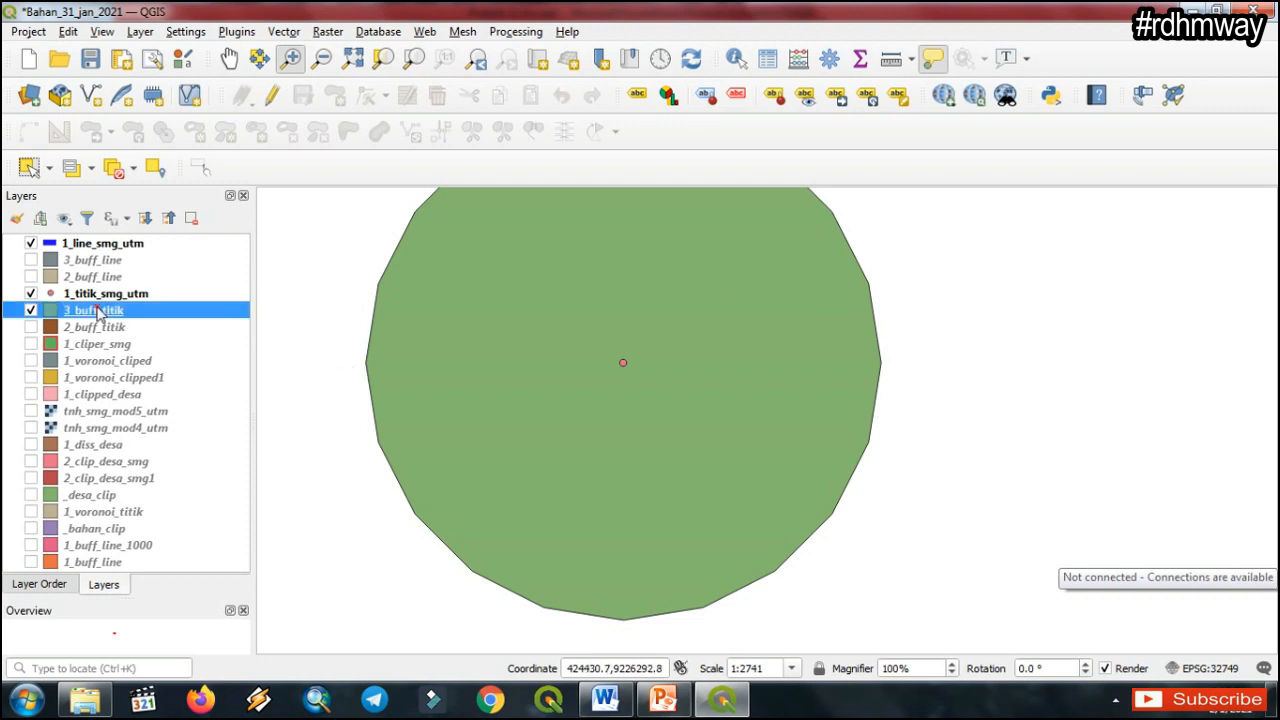
right_click(98, 313)
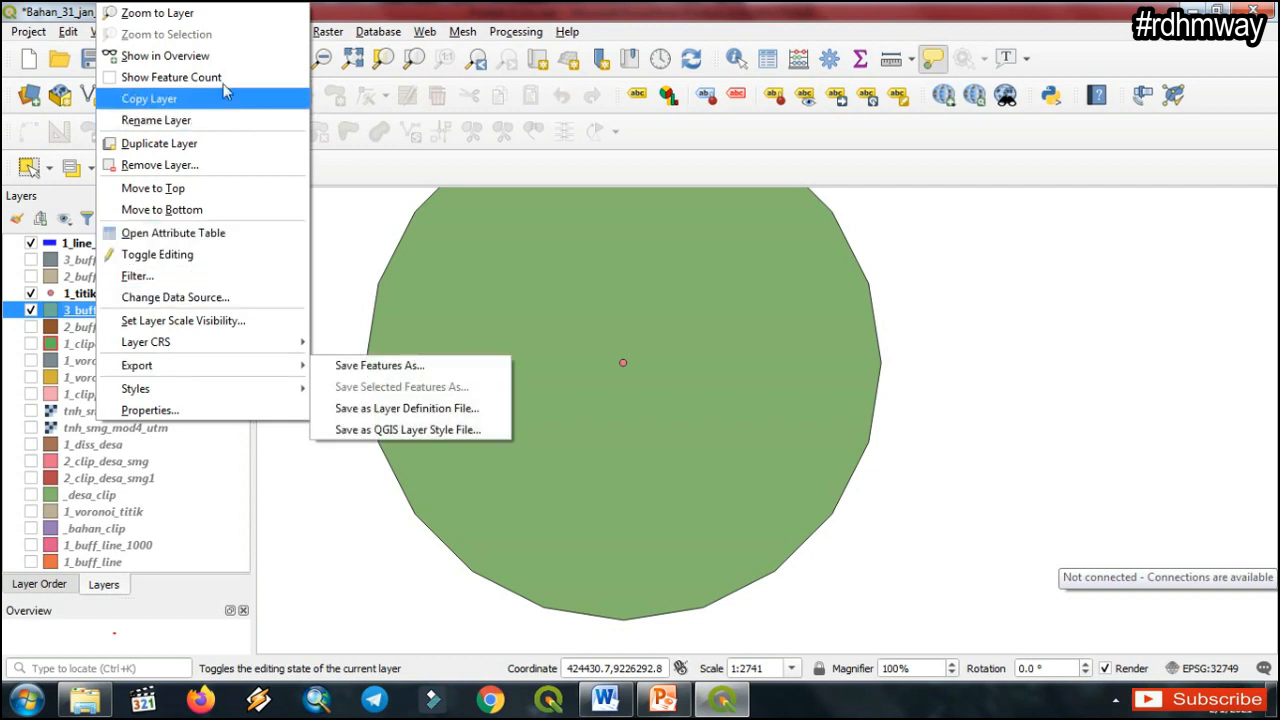
left_click(189, 15)
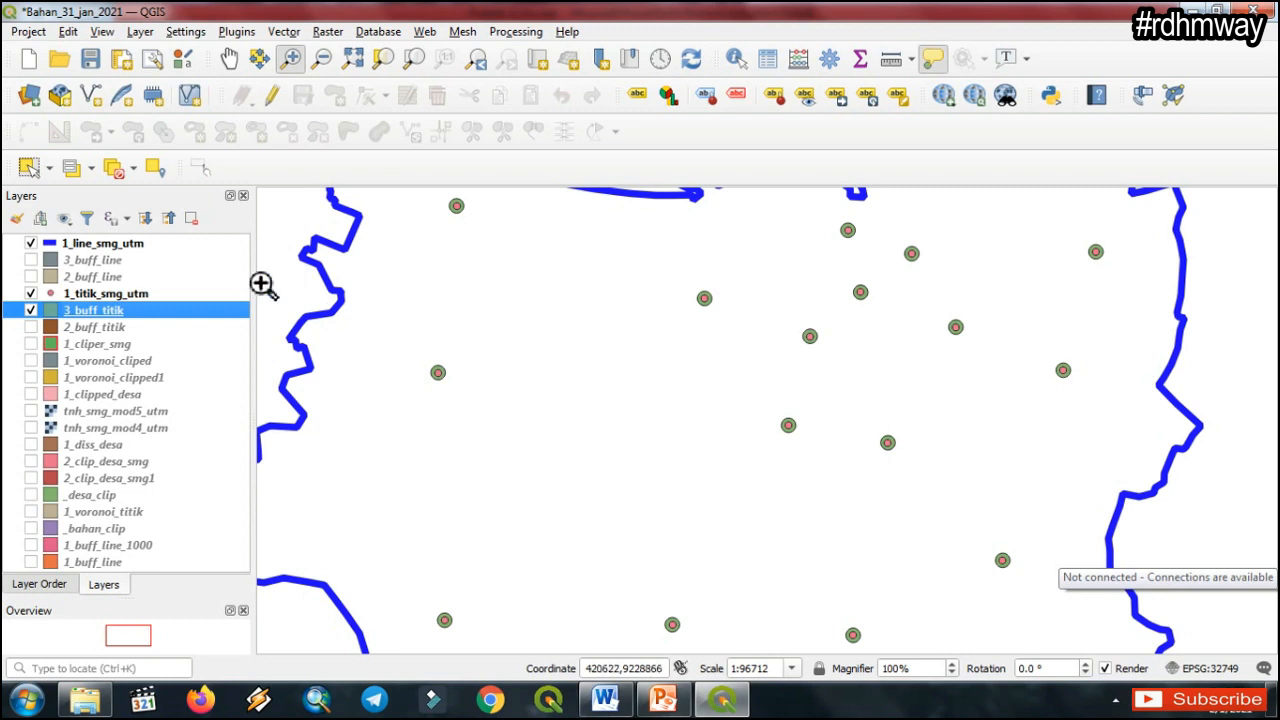
left_click(31, 260)
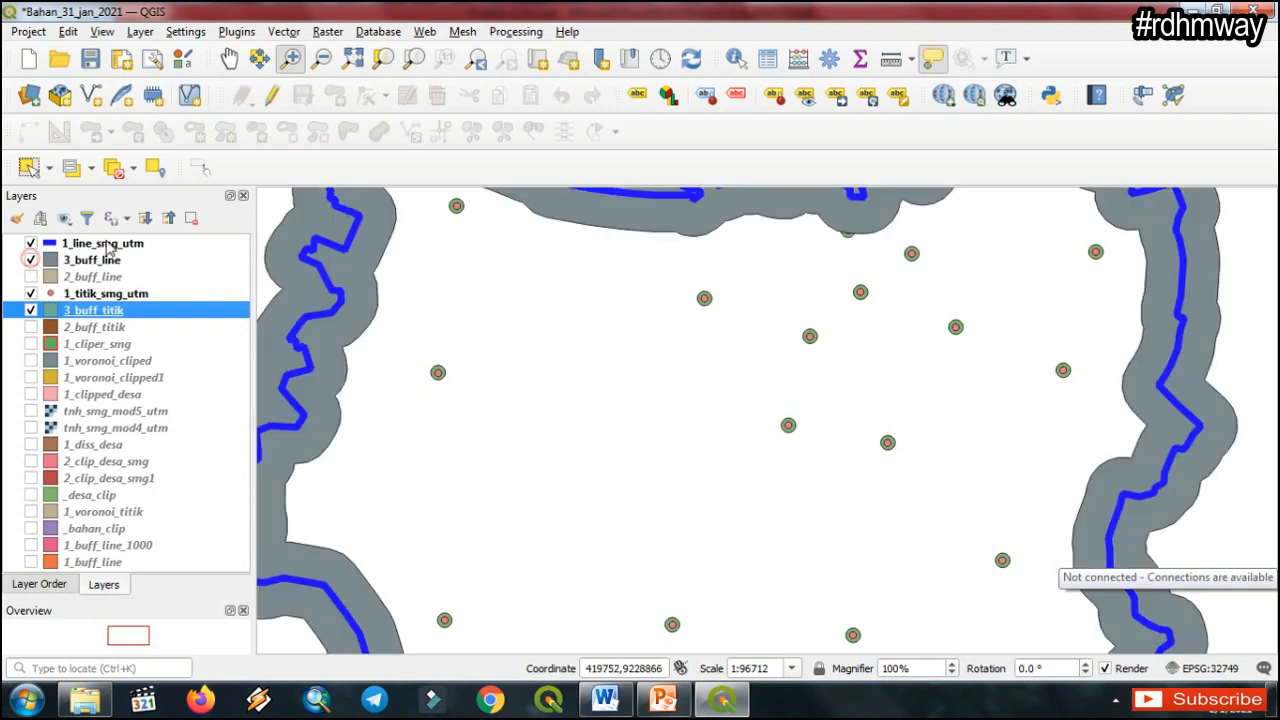
right_click(102, 246)
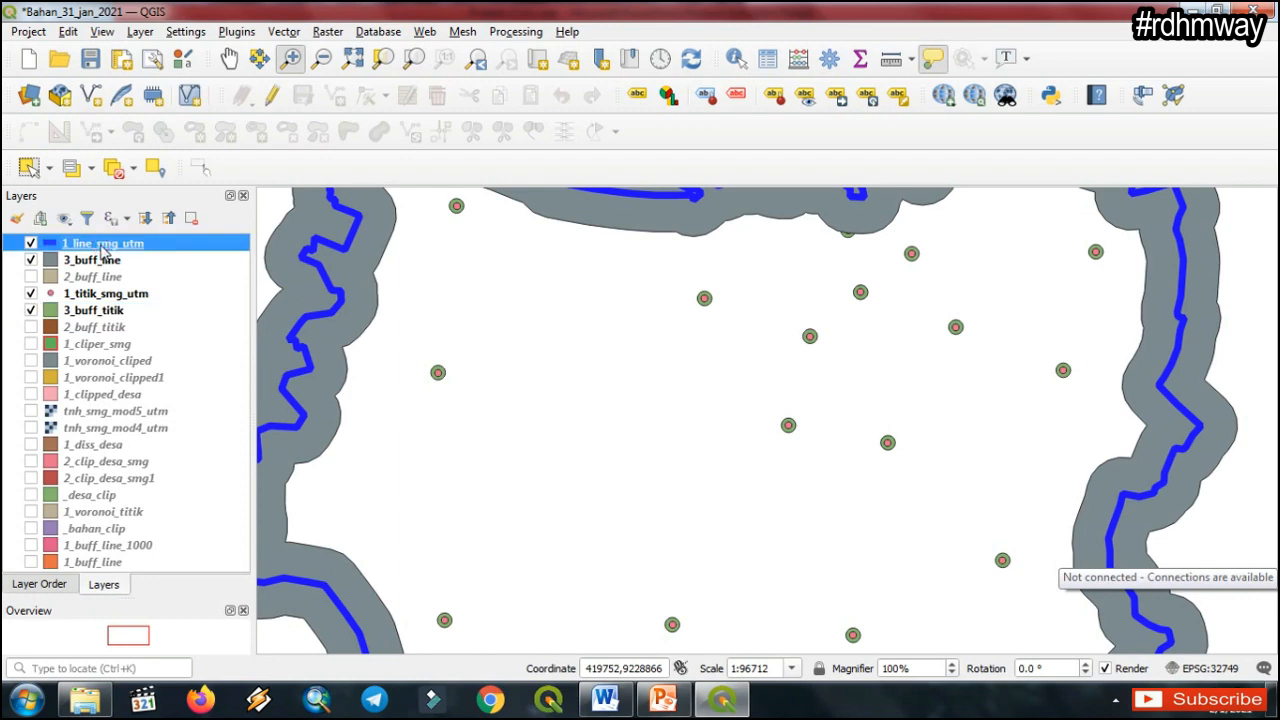
left_click(118, 258)
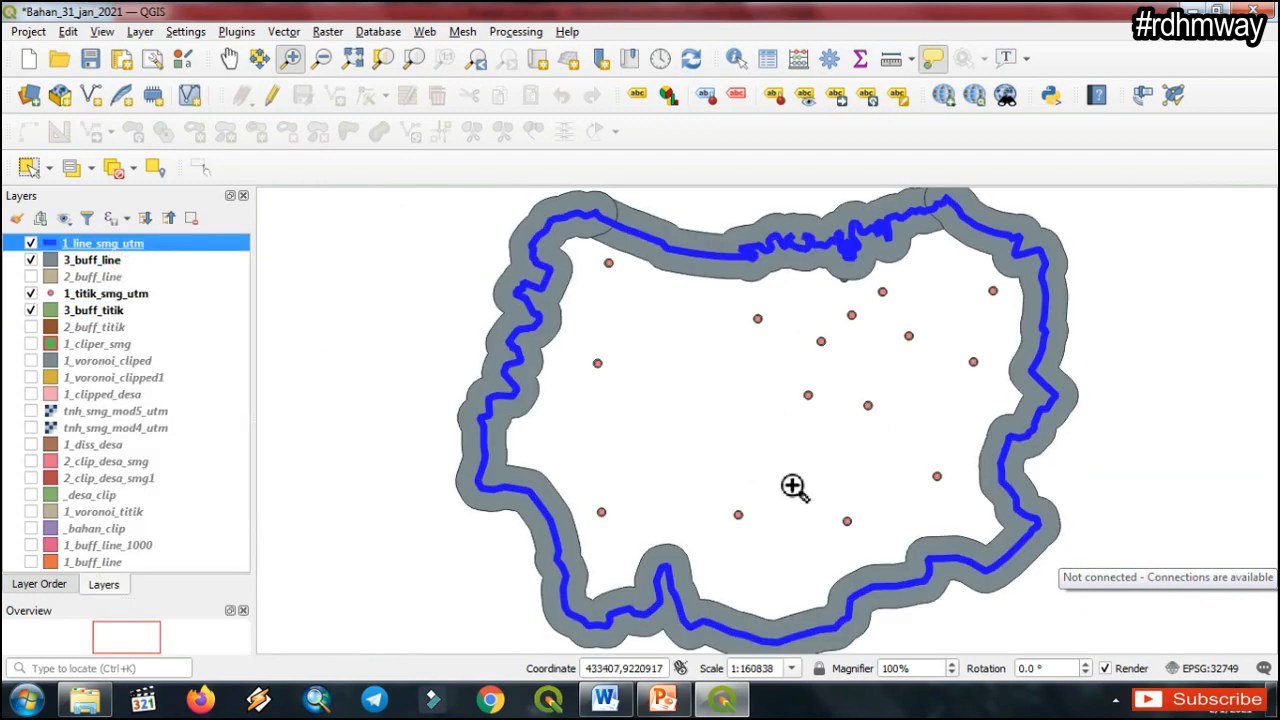